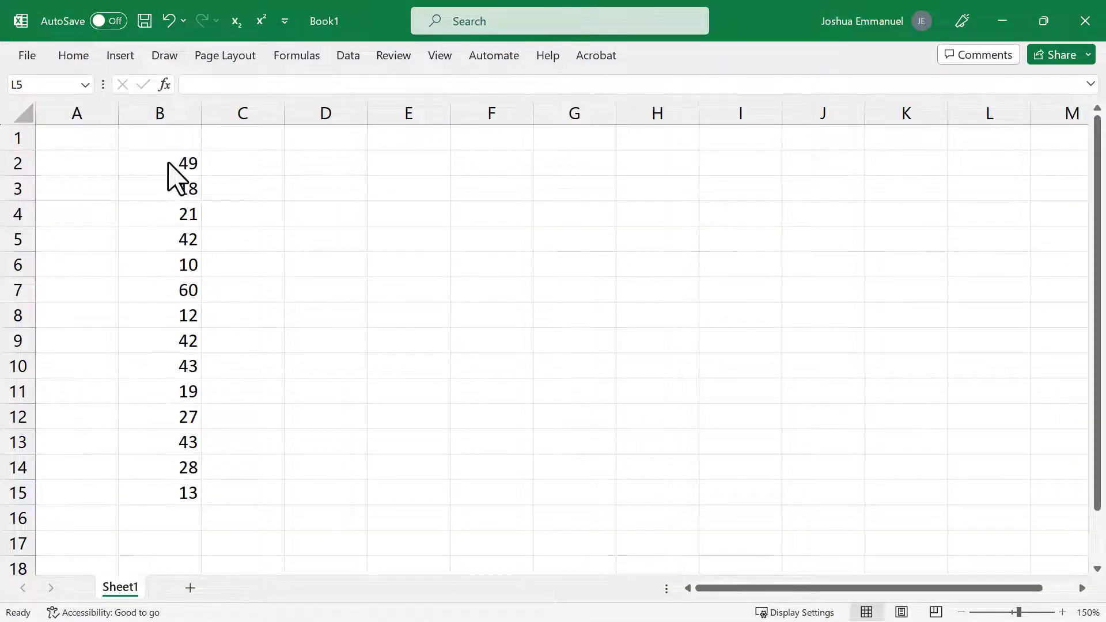
Insert a Box and Whisker chart of the column B values B2:B15.
left_click_drag(146, 155, 167, 494)
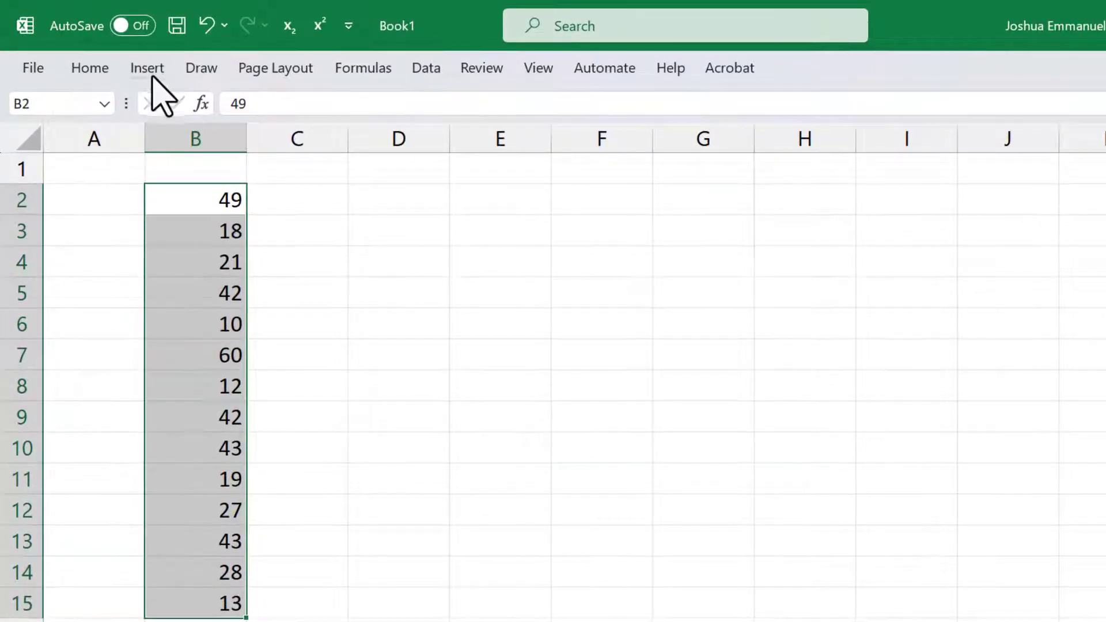
left_click(147, 69)
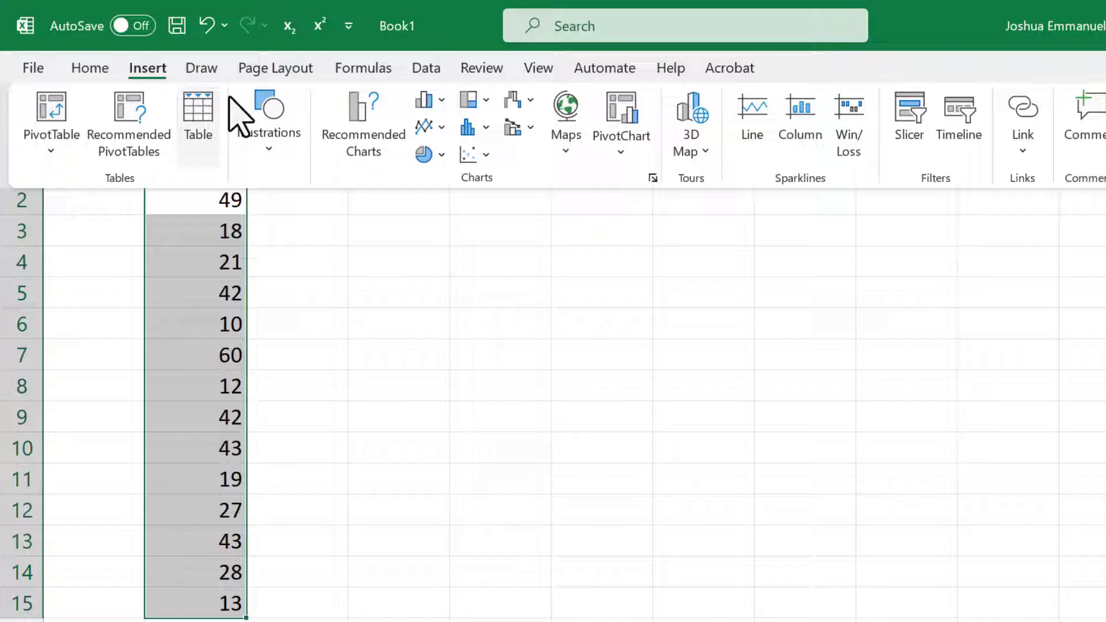
left_click(482, 128)
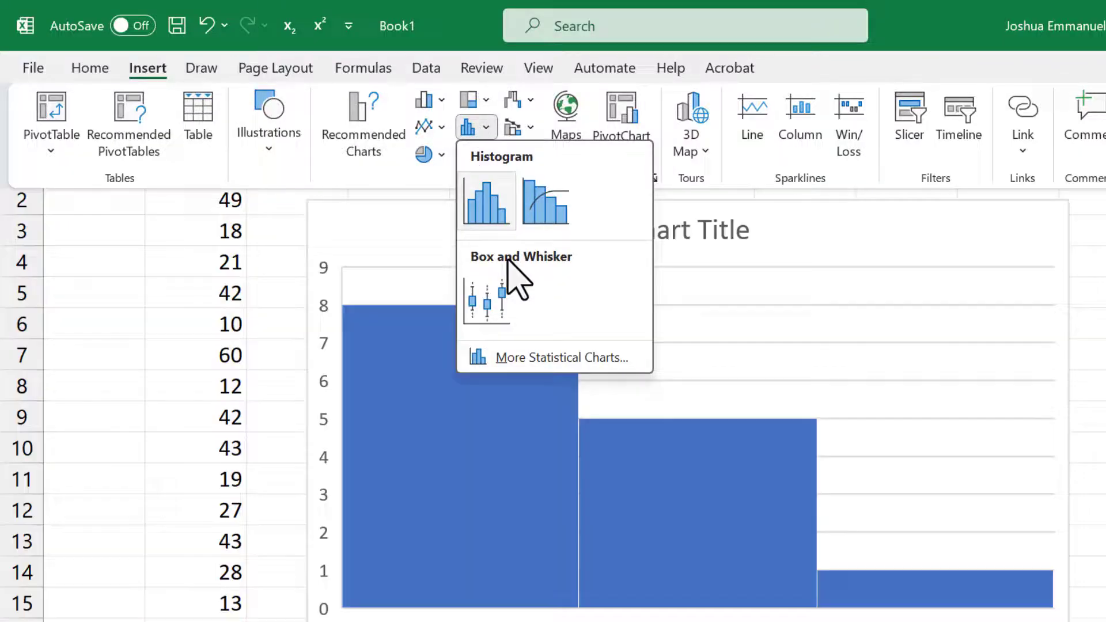
left_click(502, 312)
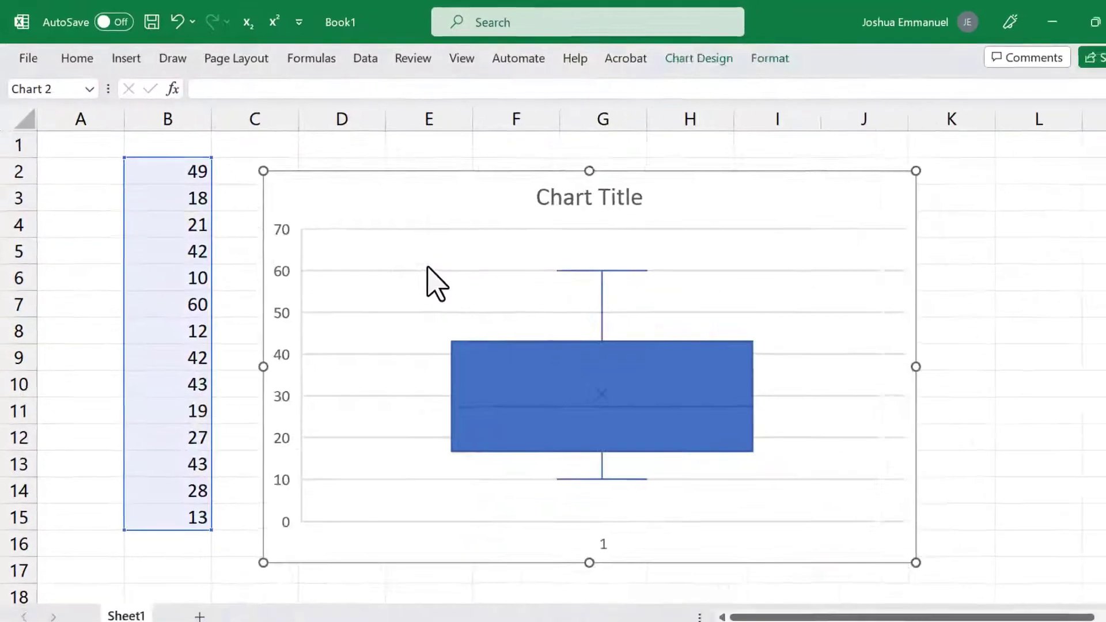
Add data labels to the box series, showing 60, 43, 27.5, 16.75 and 10.
right_click(614, 444)
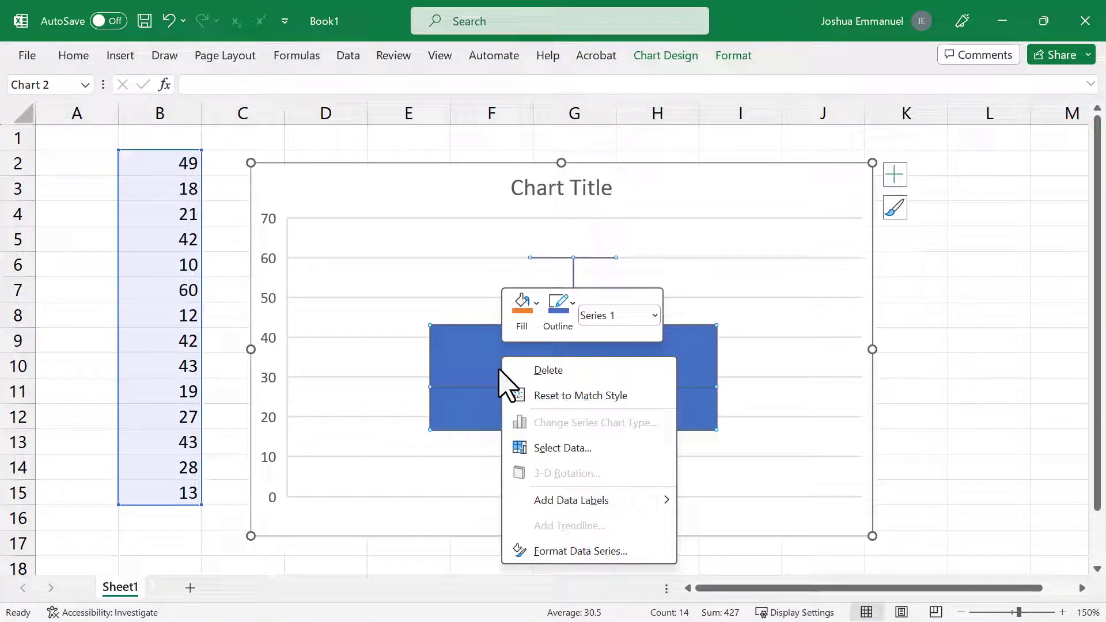
left_click(571, 500)
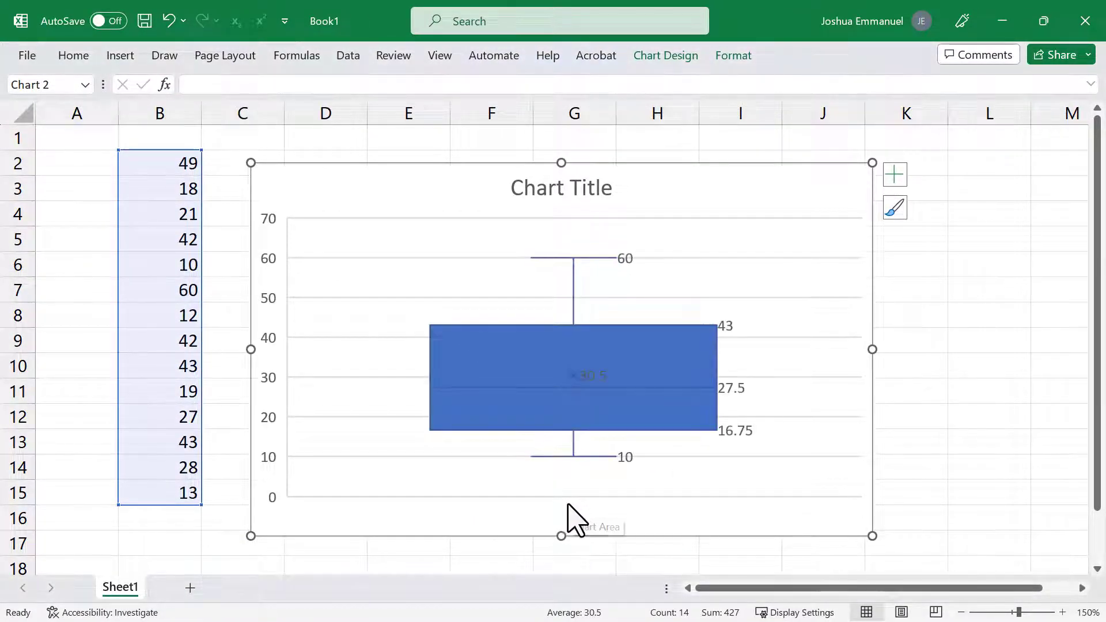
right_click(475, 341)
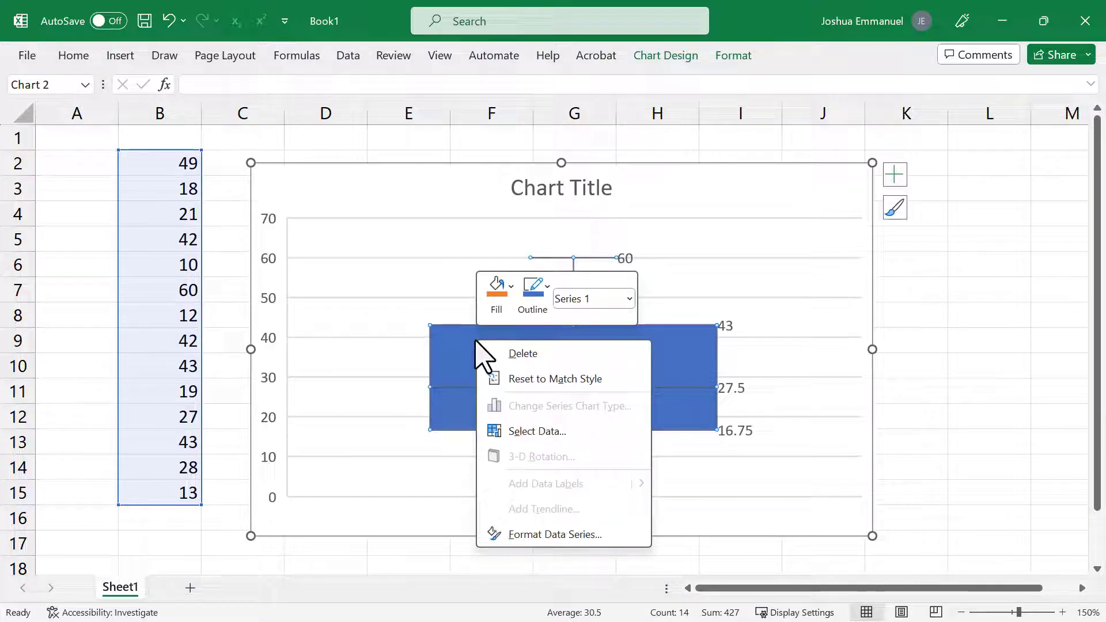
In Format Data Series, keep Exclusive median quartiles and turn off the mean markers.
left_click(567, 535)
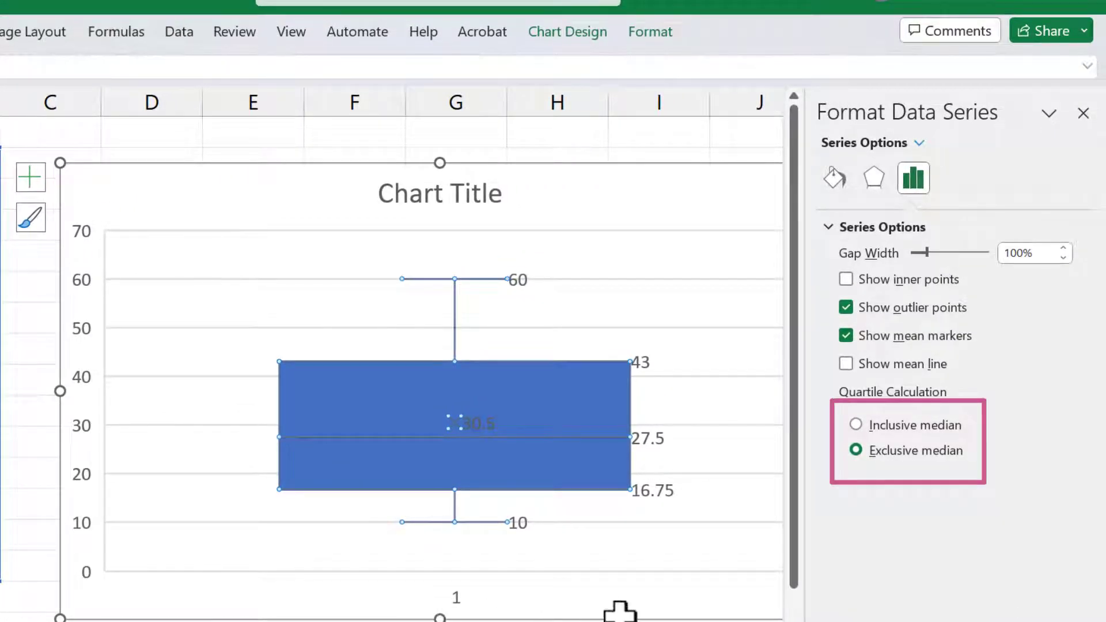
left_click(857, 425)
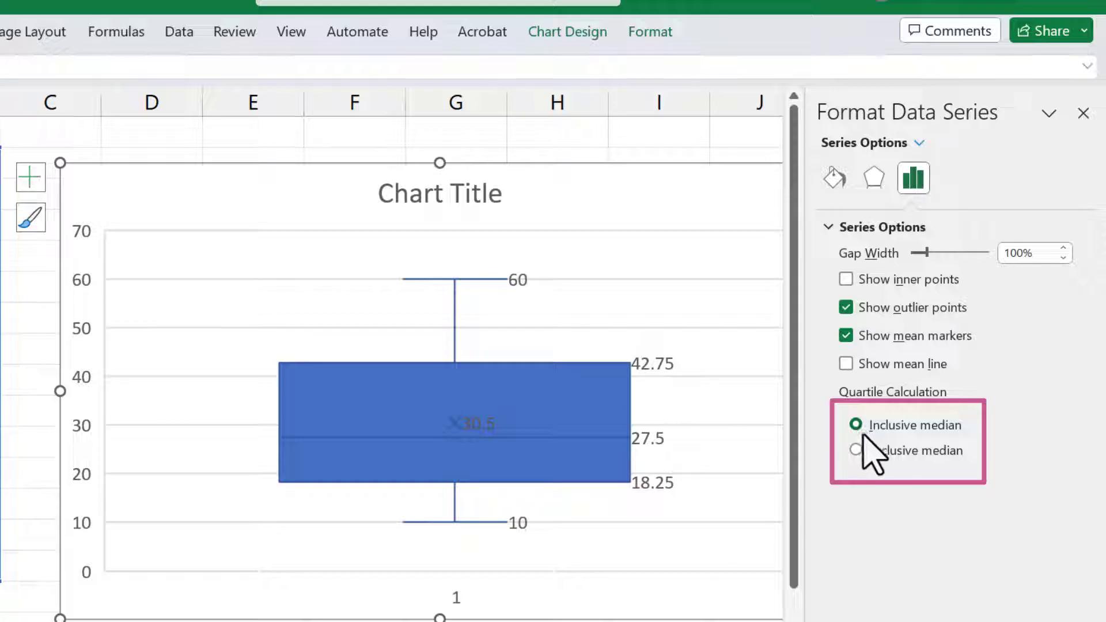
left_click(857, 450)
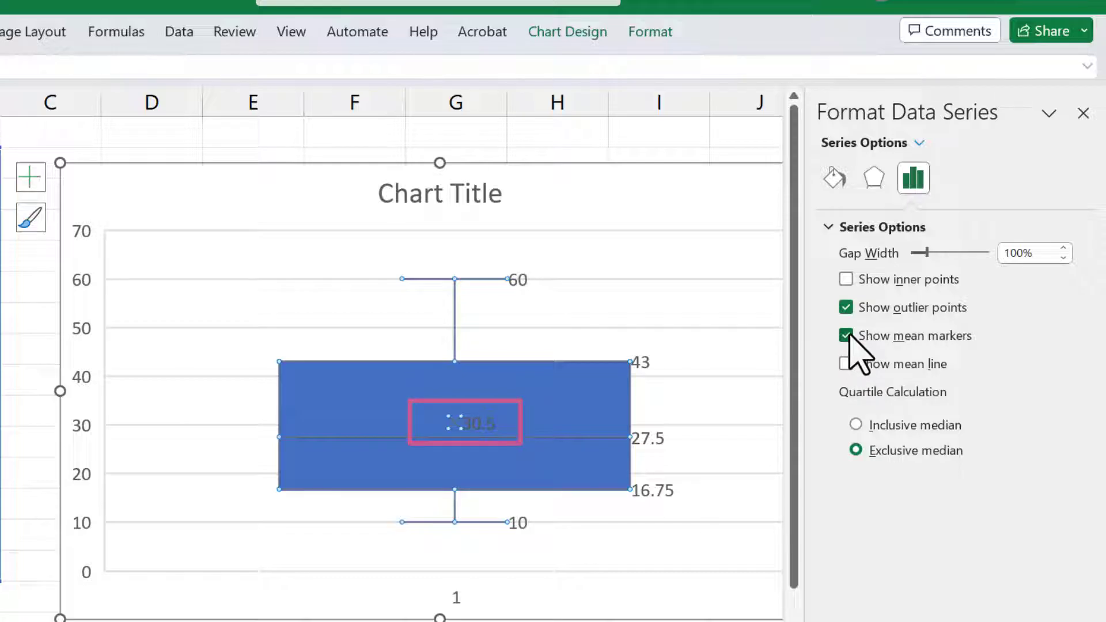
left_click(848, 337)
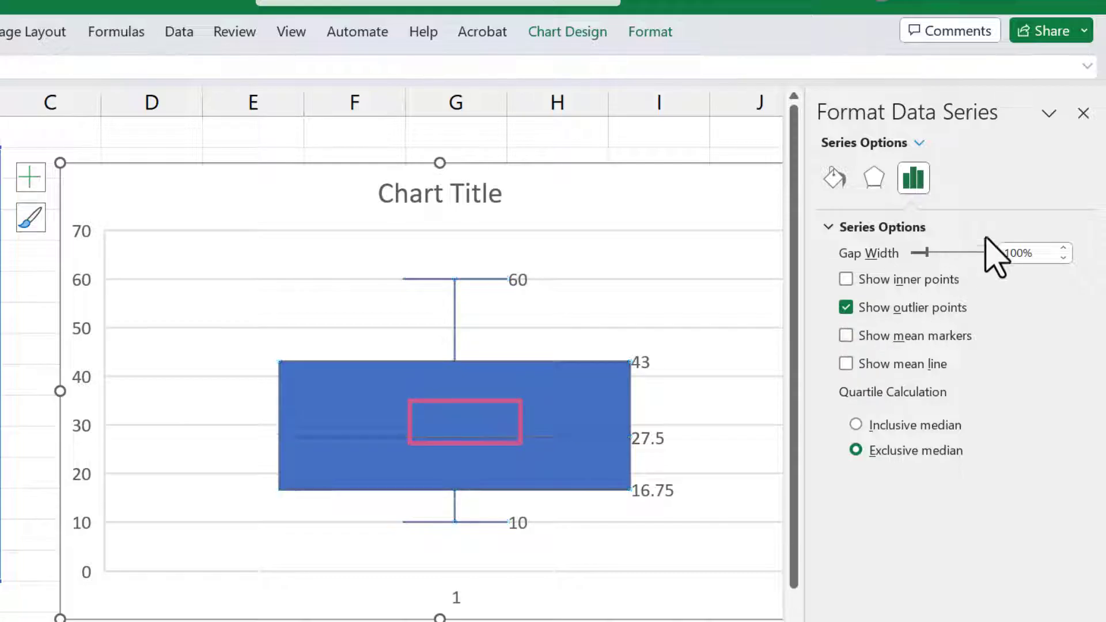
left_click(1083, 113)
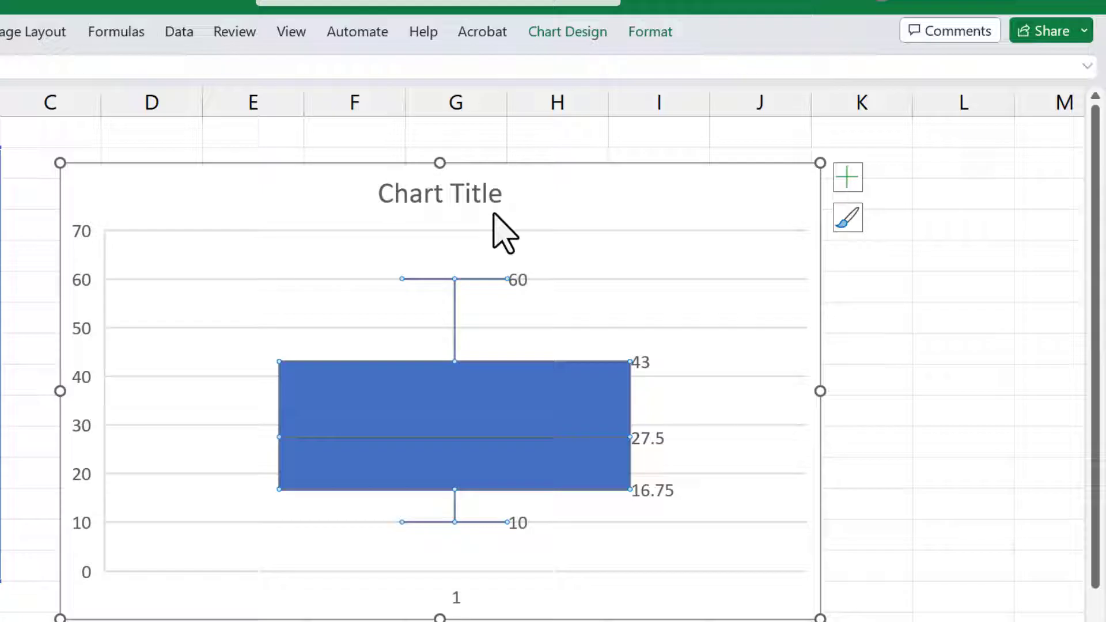
Delete the chart title, gridlines, vertical axis and horizontal axis, then copy the chart.
left_click(482, 199)
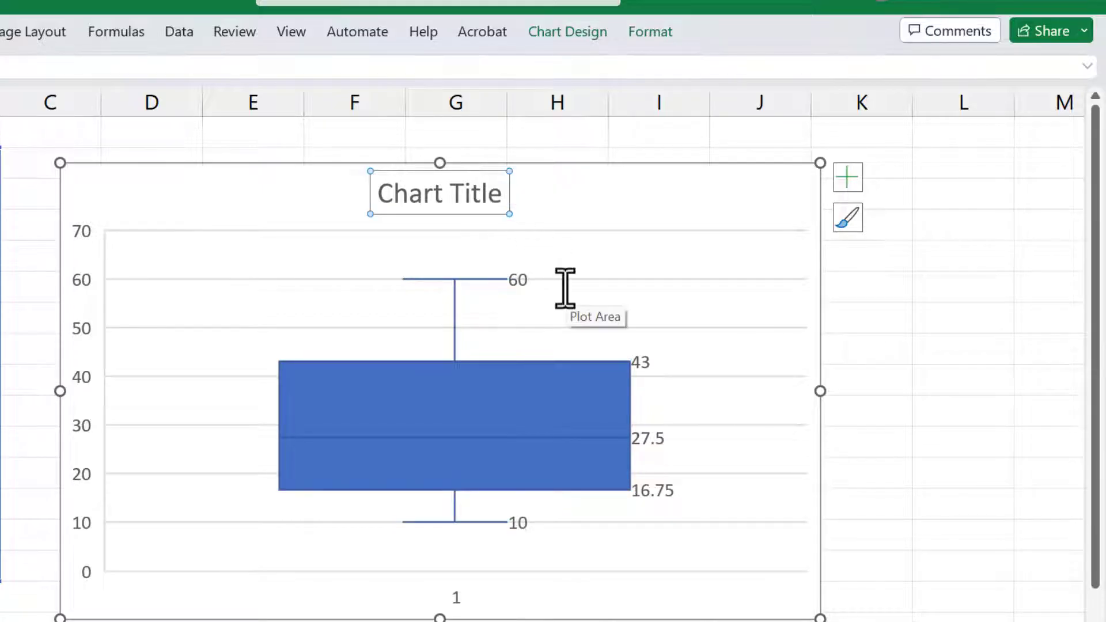
key("Delete")
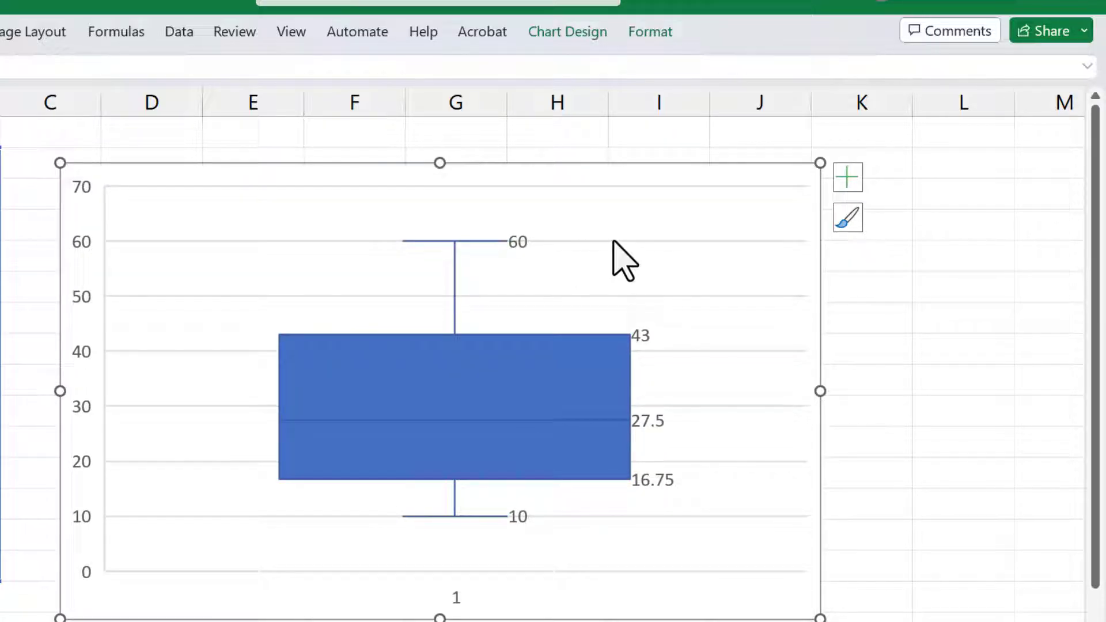
left_click(614, 241)
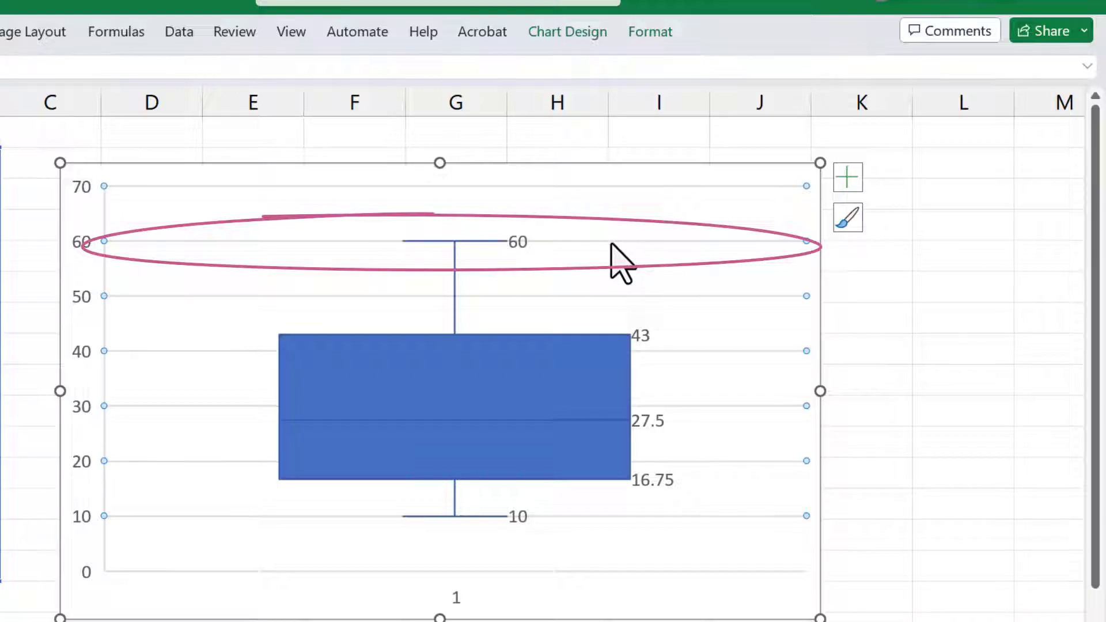
key("Delete")
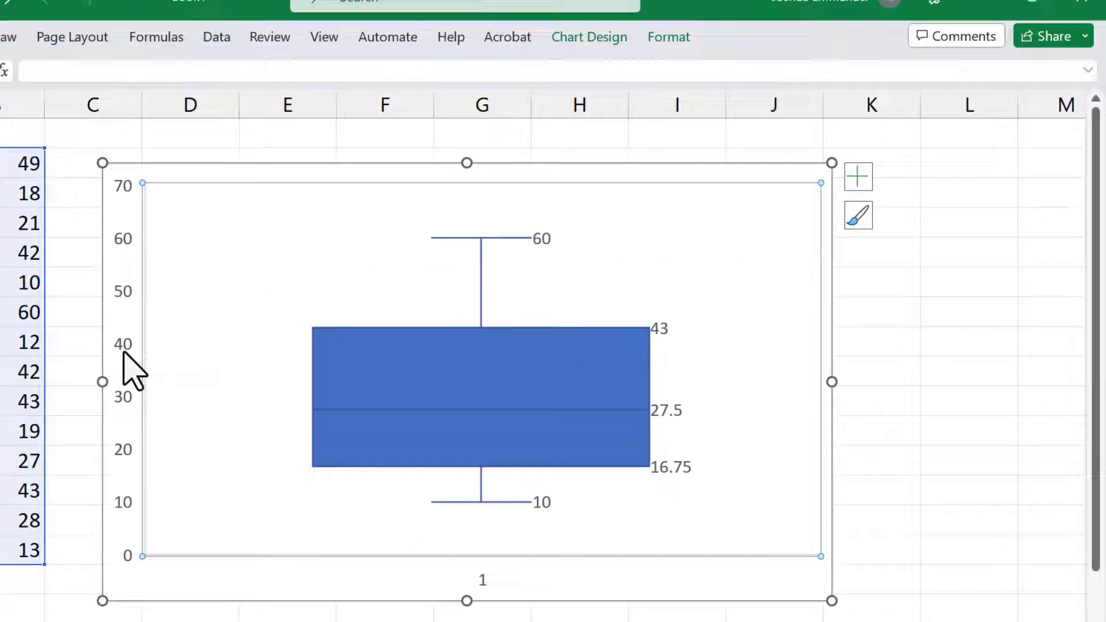
left_click(124, 354)
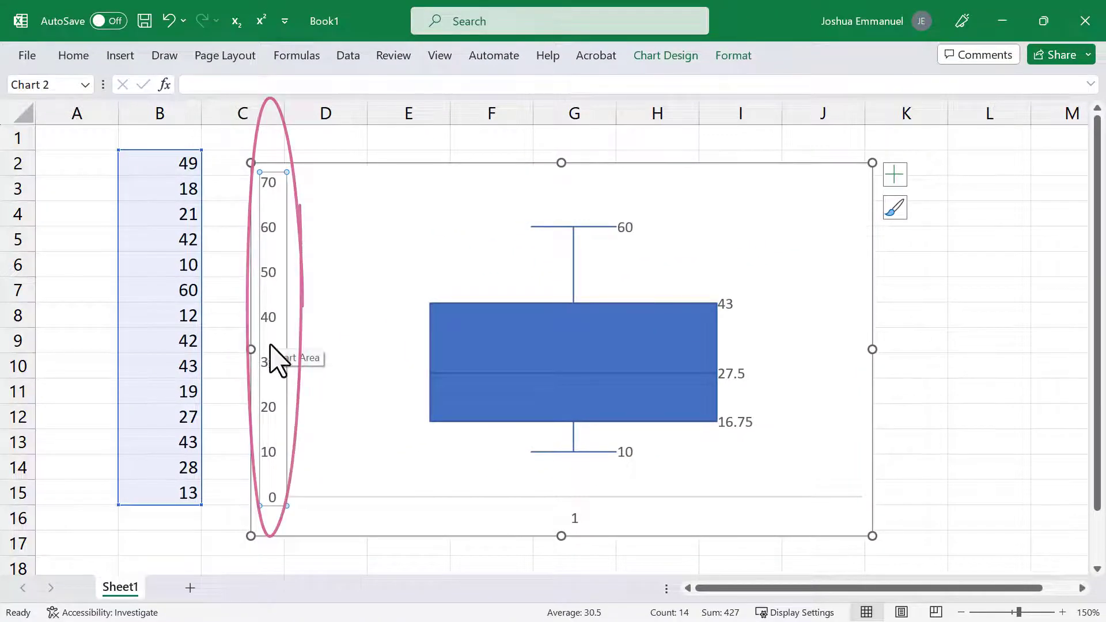
key("Delete")
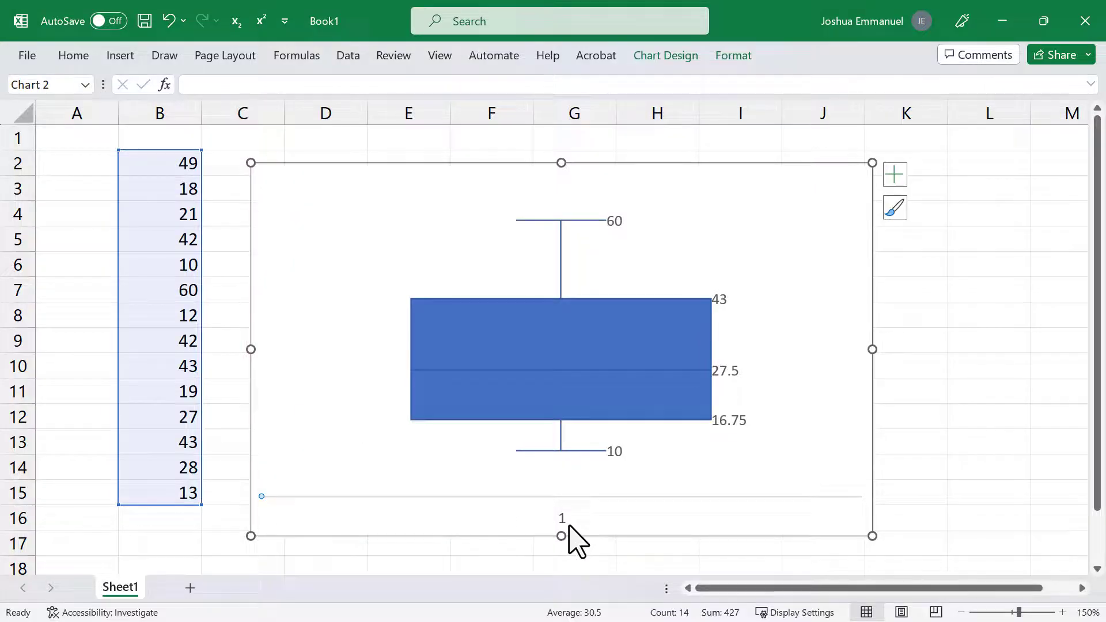
left_click(562, 521)
key("Delete")
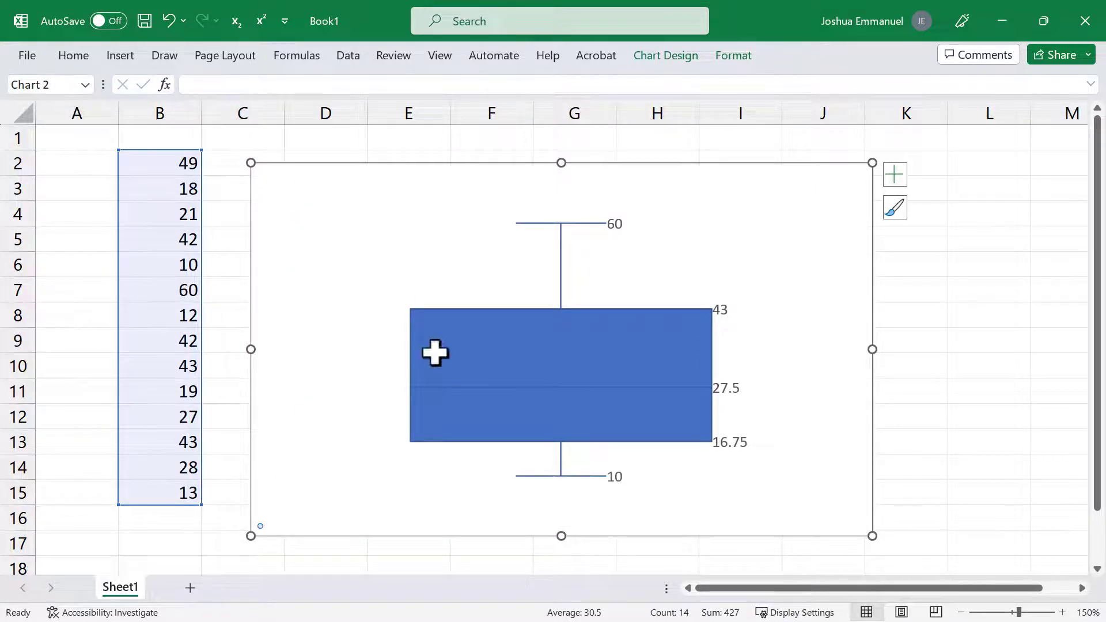
right_click(279, 165)
key("ctrl+c")
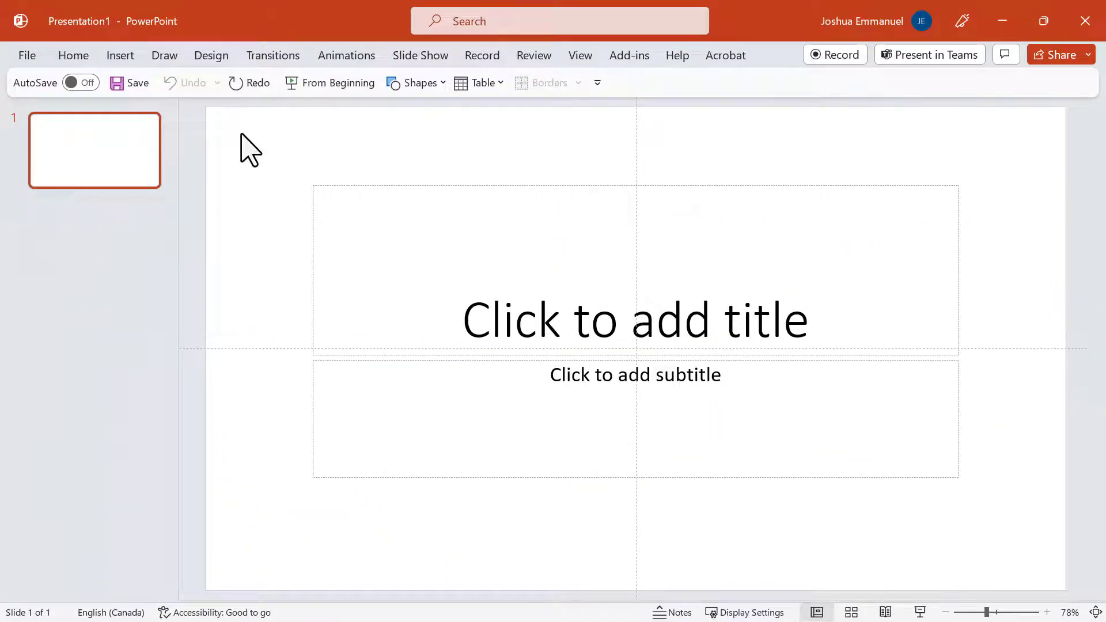
Clear the slide's title placeholders and Paste Special the chart as Picture (SVG).
left_click_drag(242, 134, 1024, 544)
key("Delete")
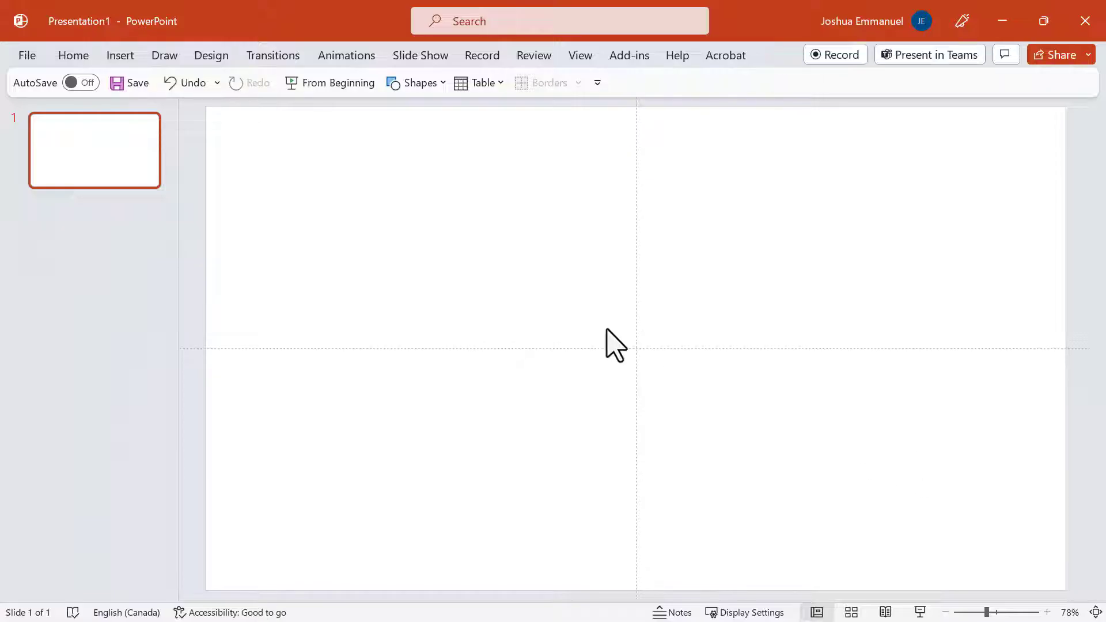
left_click(73, 55)
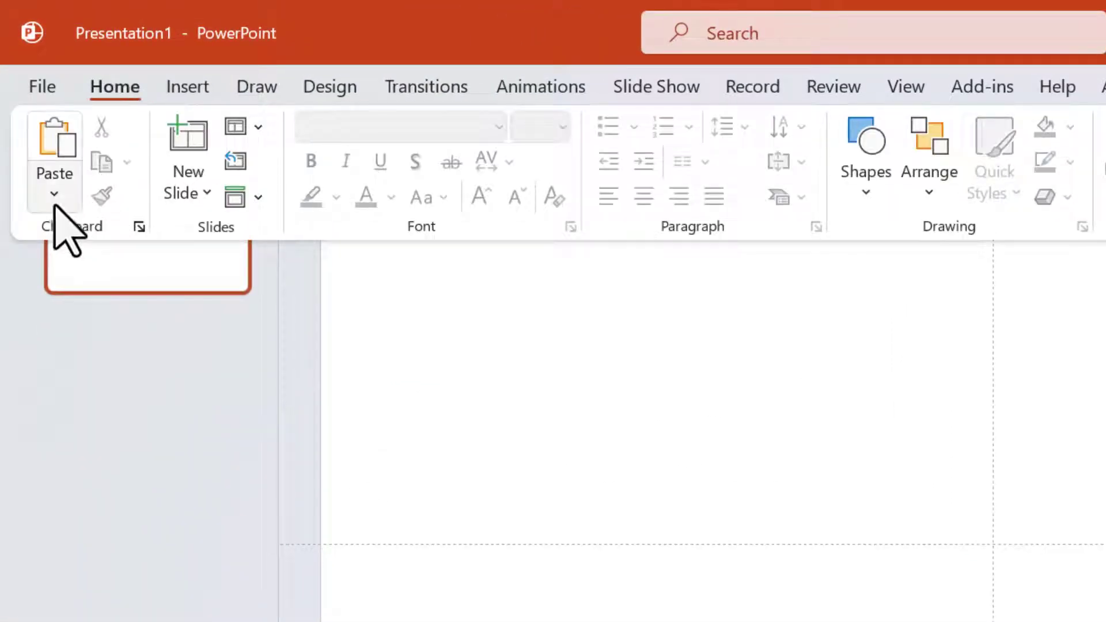
left_click(53, 196)
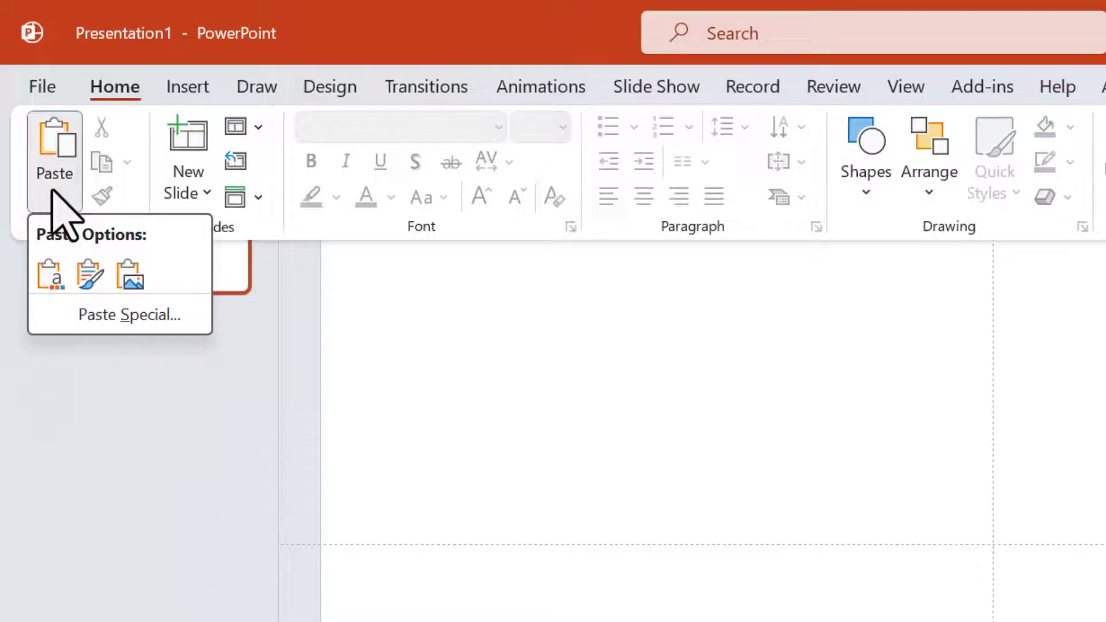
left_click(128, 315)
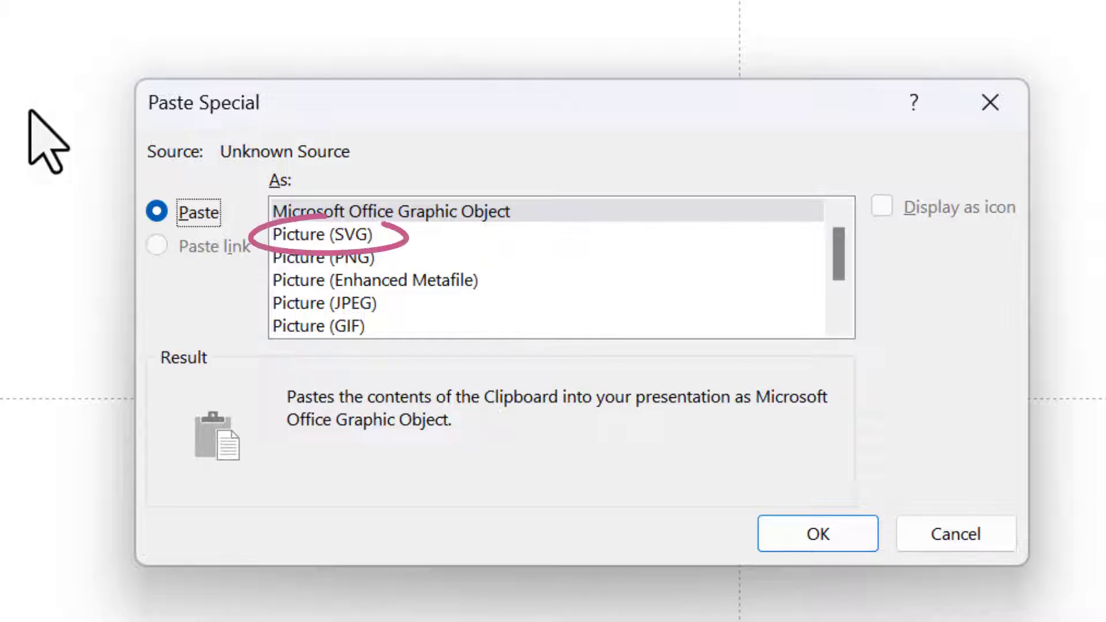
left_click(340, 242)
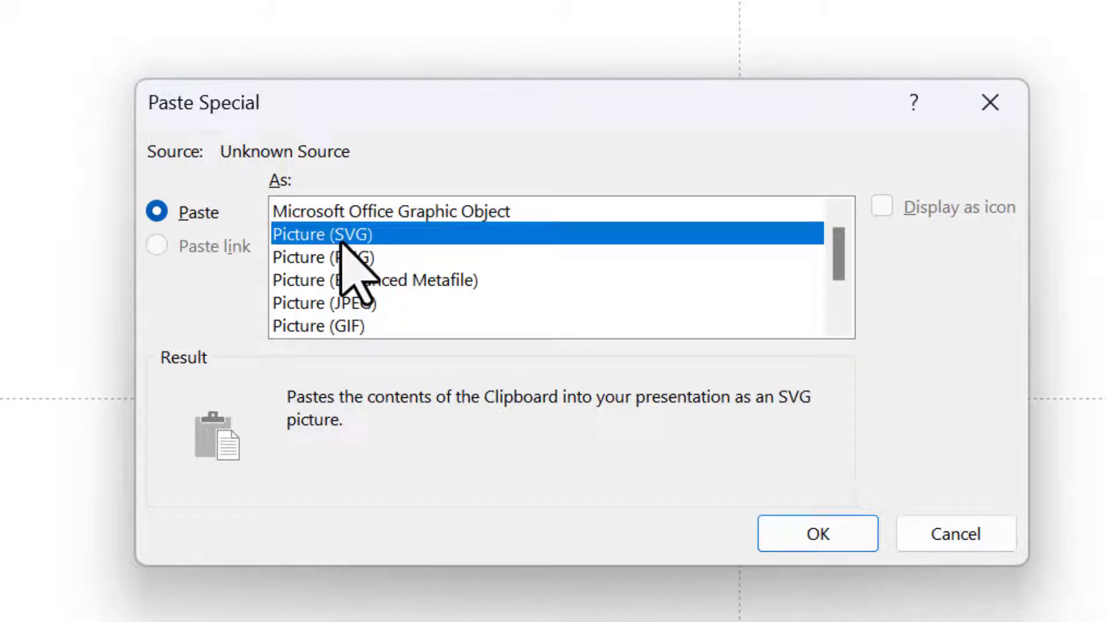
Paste the SVG, convert it to drawing shapes, and ungroup it a second time.
left_click(788, 527)
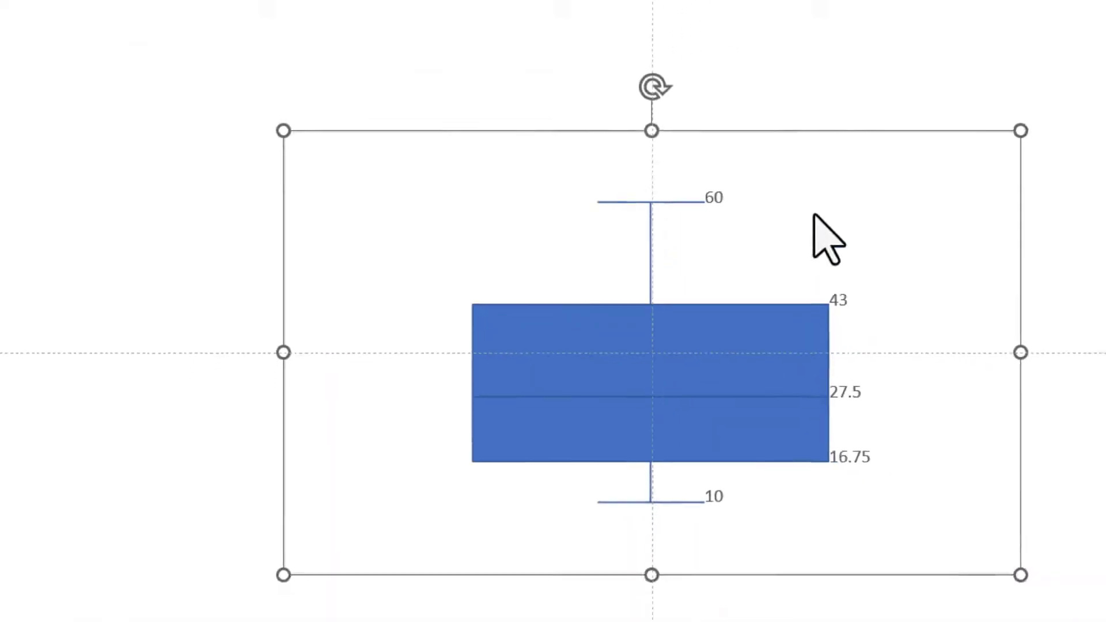
right_click(700, 167)
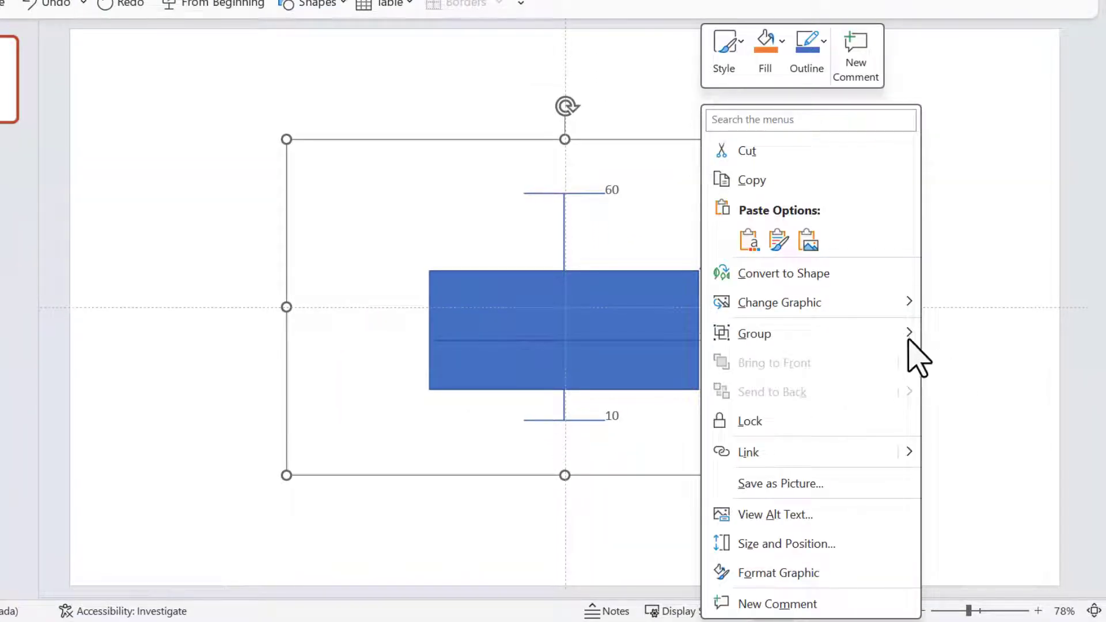
mouse_move(900, 340)
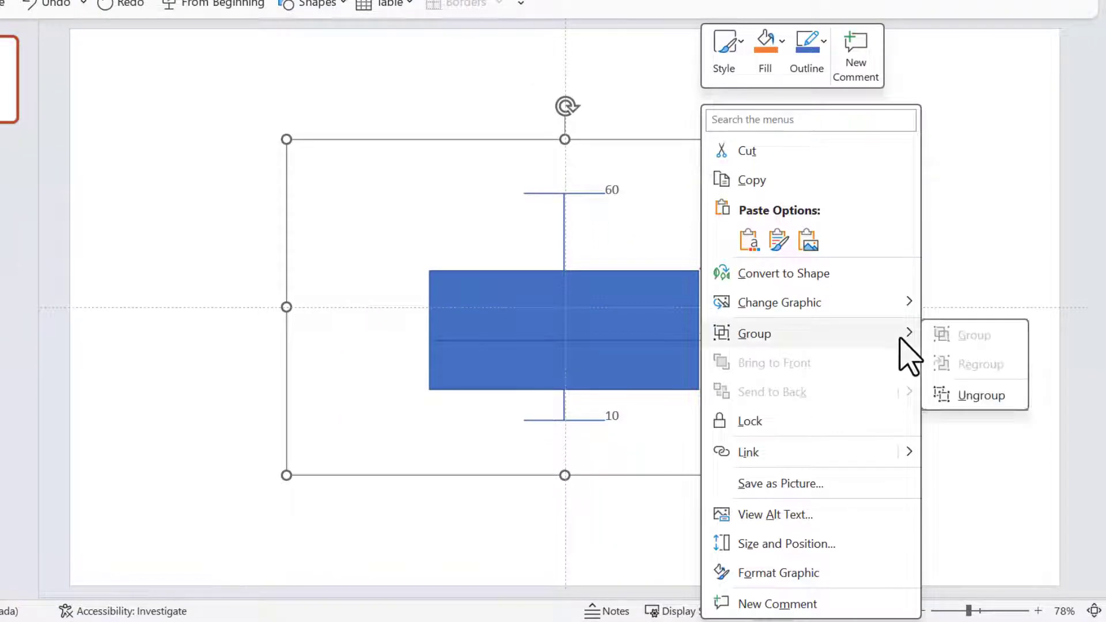
left_click(957, 396)
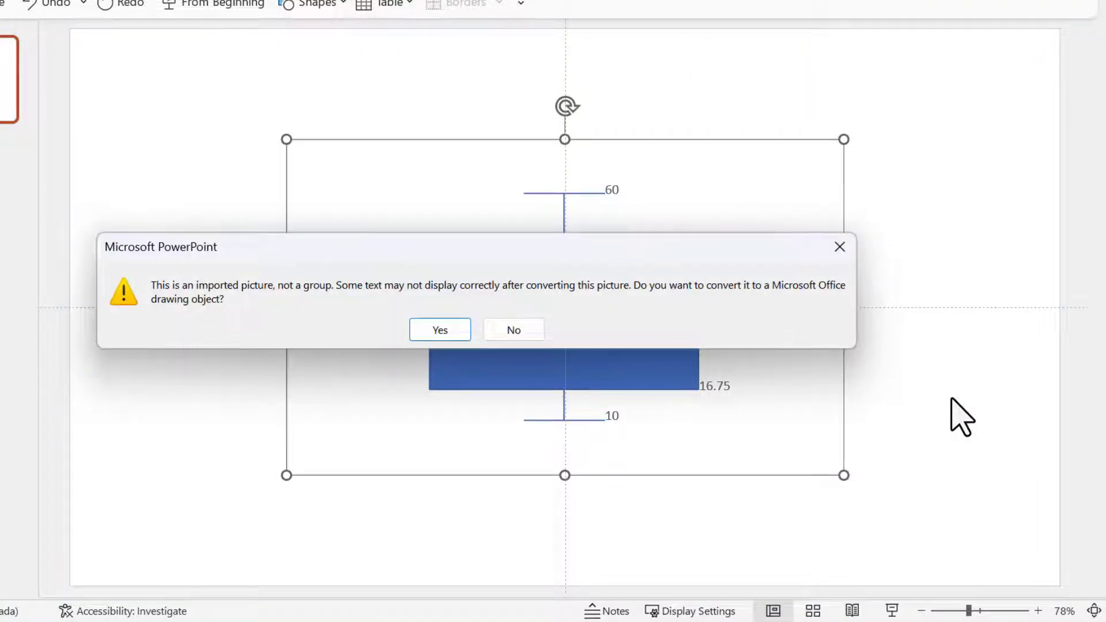
left_click(455, 331)
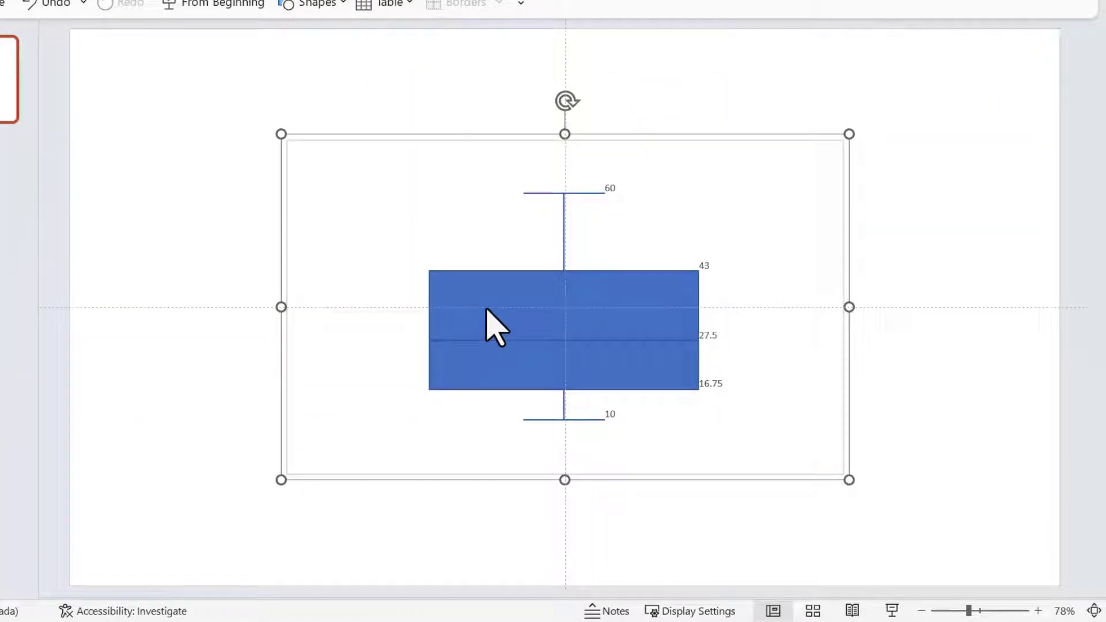
right_click(698, 169)
mouse_move(835, 304)
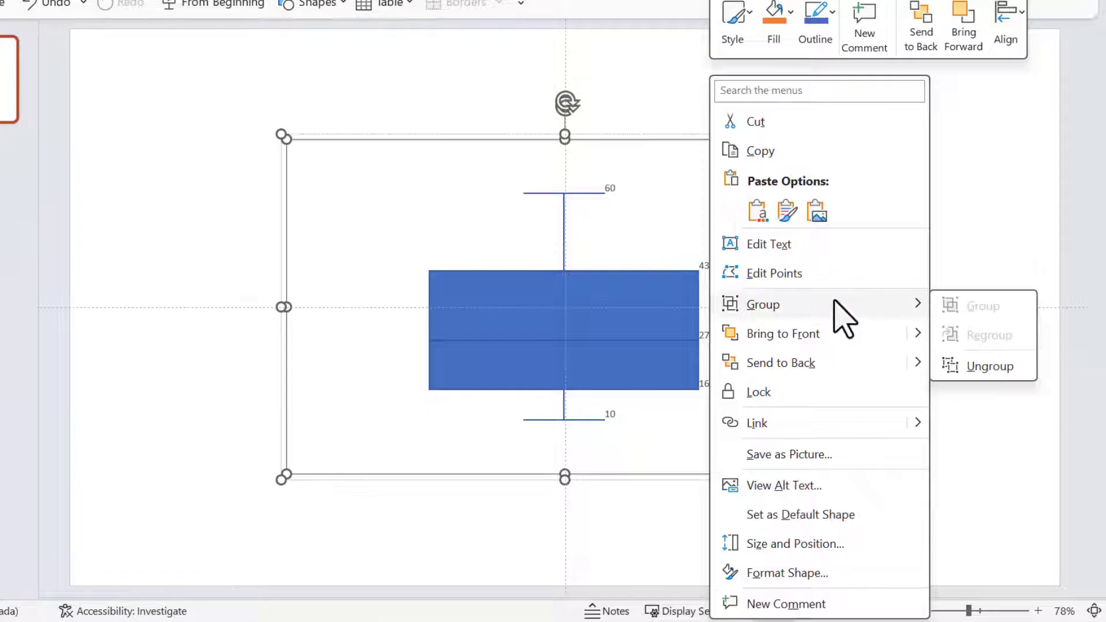
left_click(953, 365)
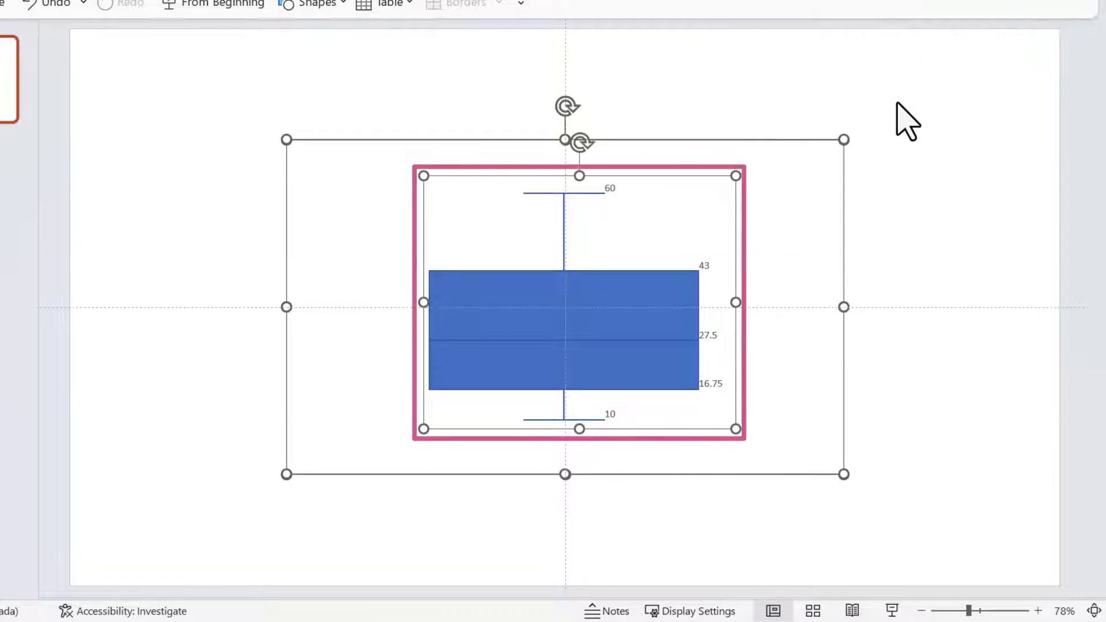
Select the chart's outer border rectangle among the ungrouped shapes.
left_click(882, 102)
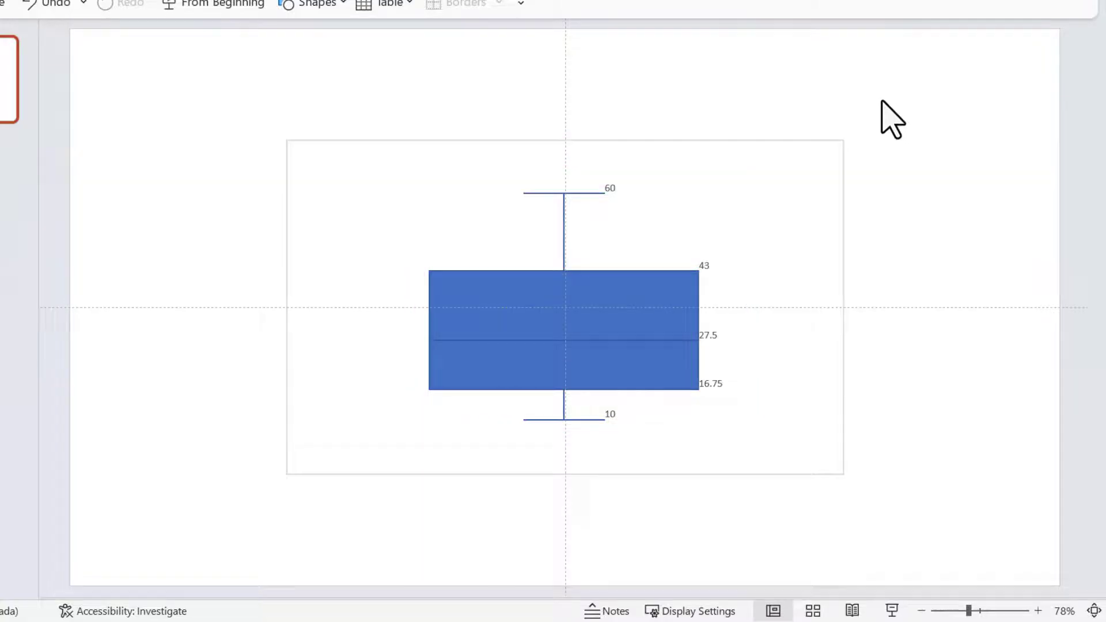
left_click(818, 140)
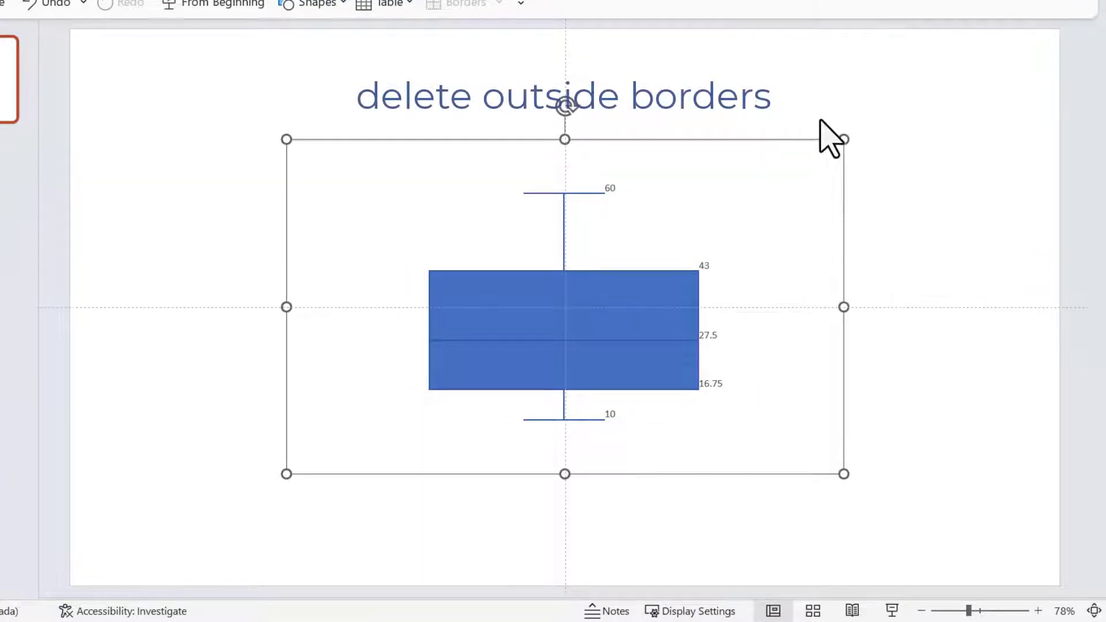
left_click(888, 185)
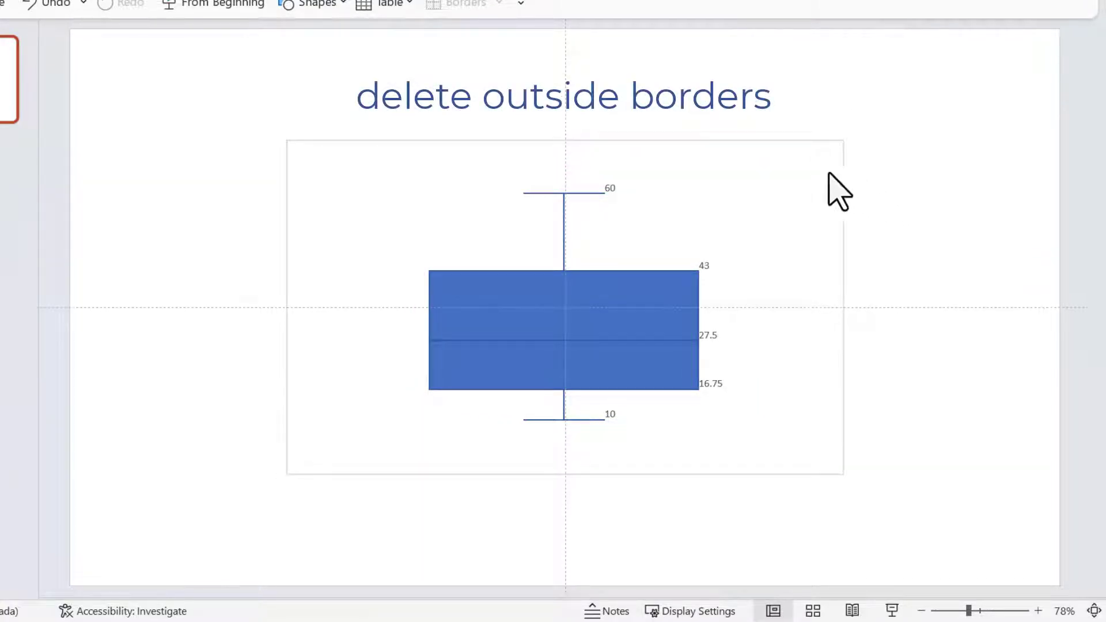
left_click(762, 149)
left_click(846, 169)
left_click(794, 143)
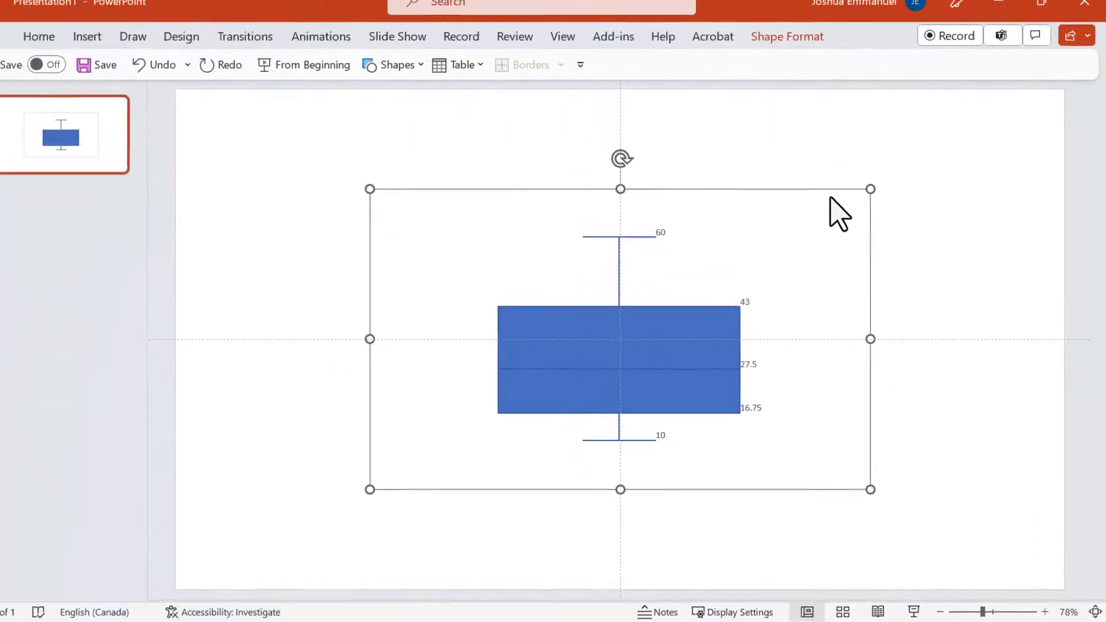
Rotate the box plot Right 90° and stretch it wider towards the left.
scroll(832, 214, "up", 5, "ctrl")
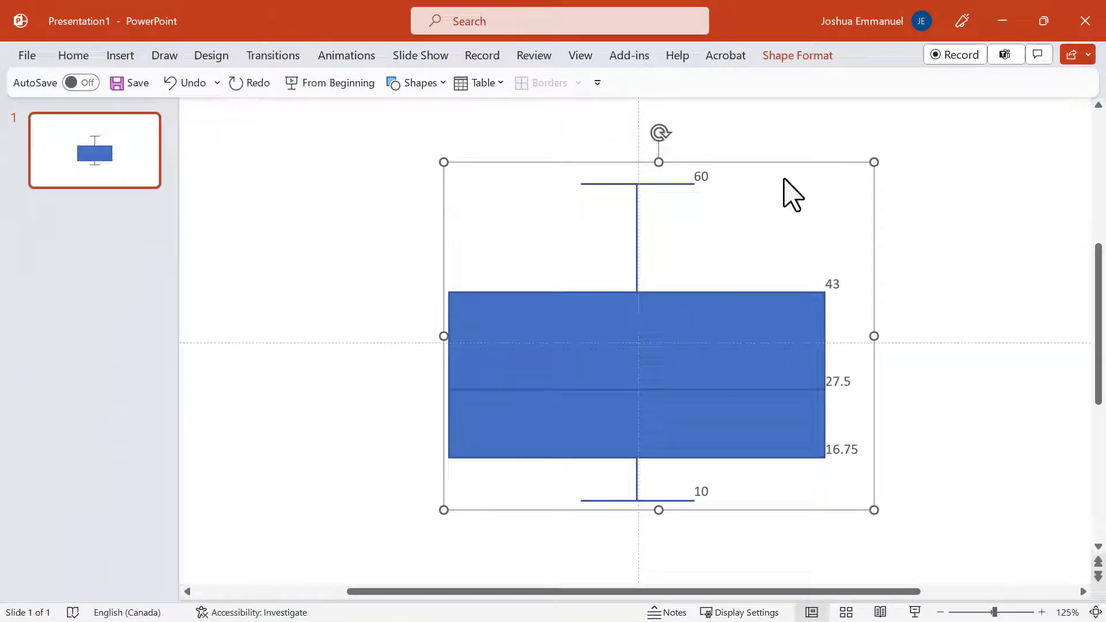
left_click(786, 56)
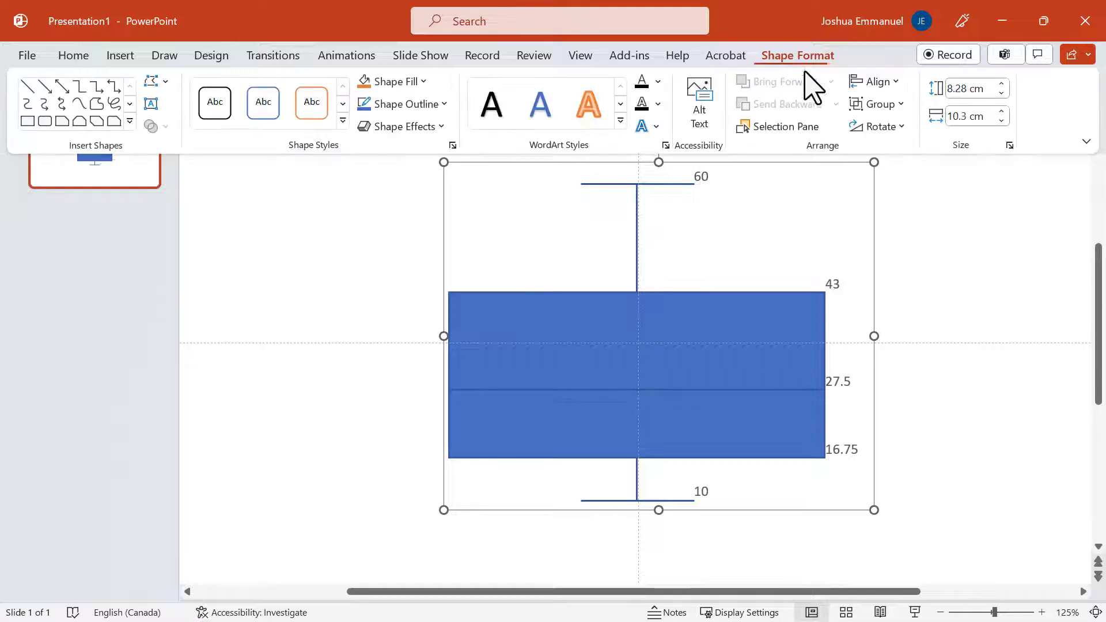
left_click(875, 124)
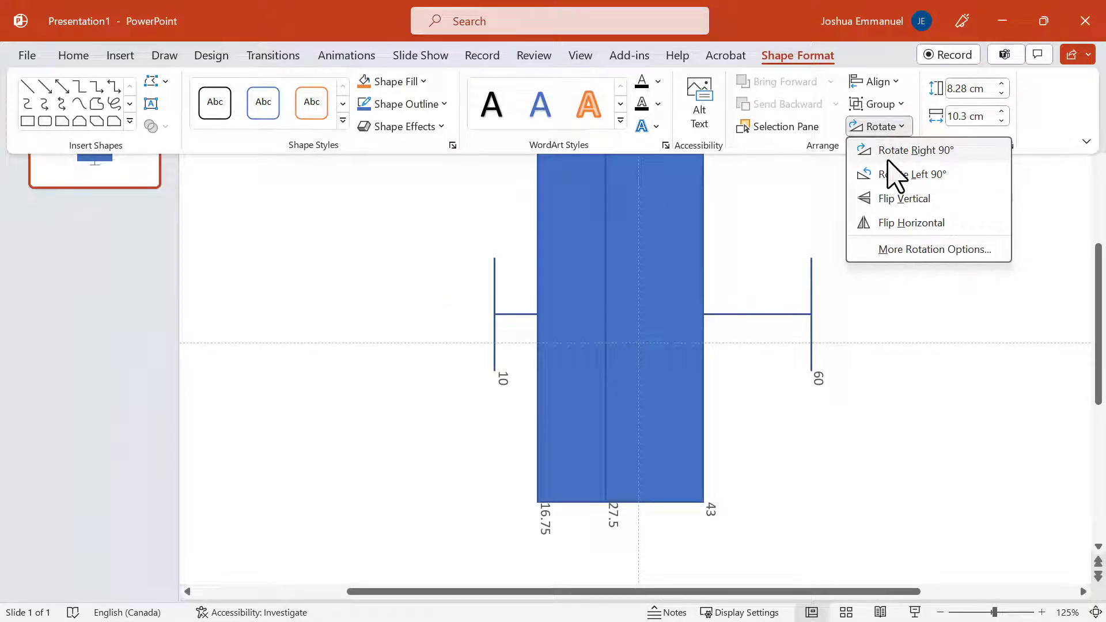
left_click(889, 161)
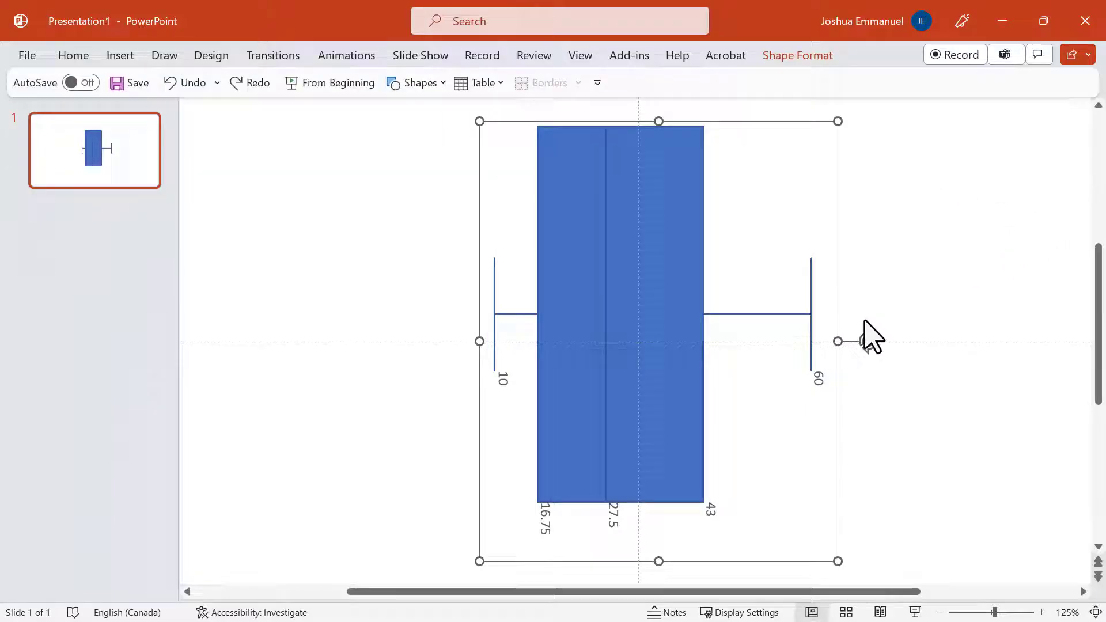
left_click_drag(476, 341, 310, 331)
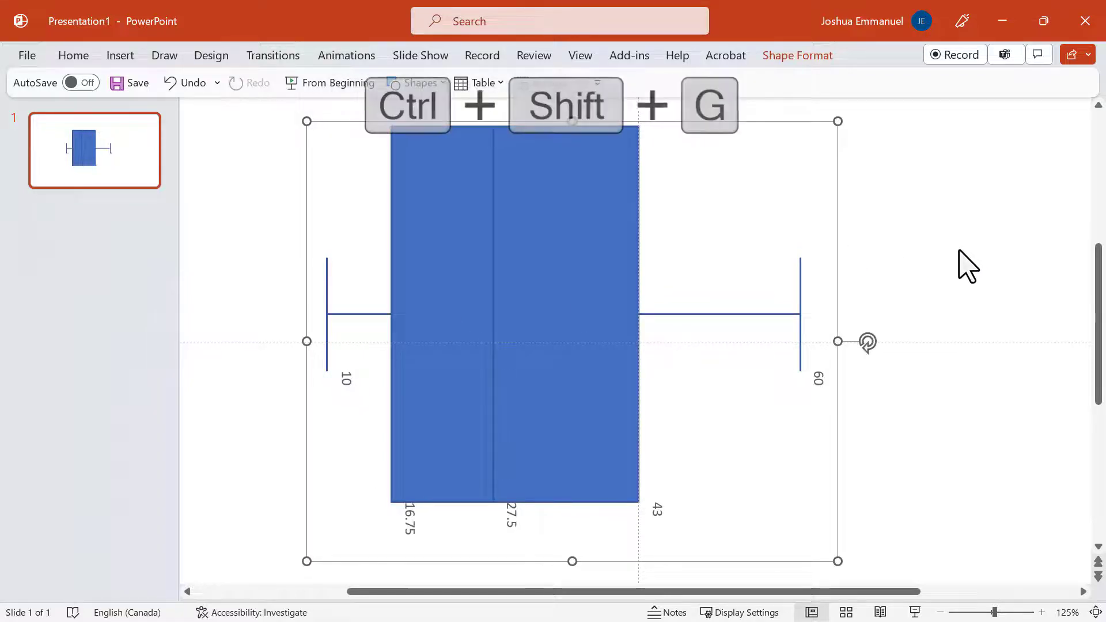
Ungroup the plot and shorten both box halves to the whiskers' height.
key("ctrl+shift+g")
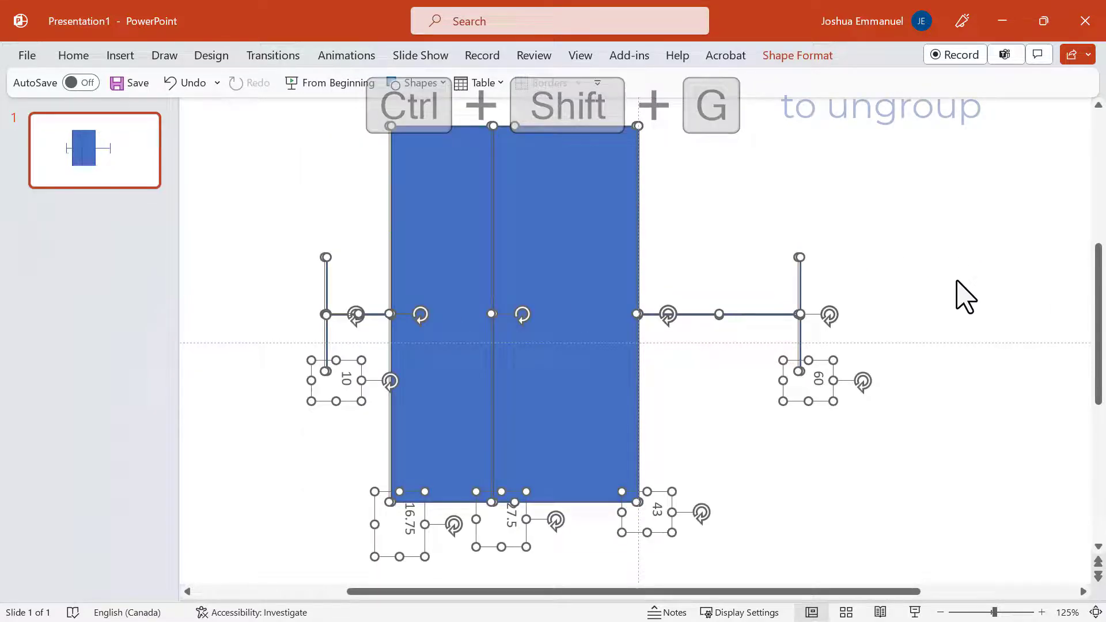
left_click(949, 222)
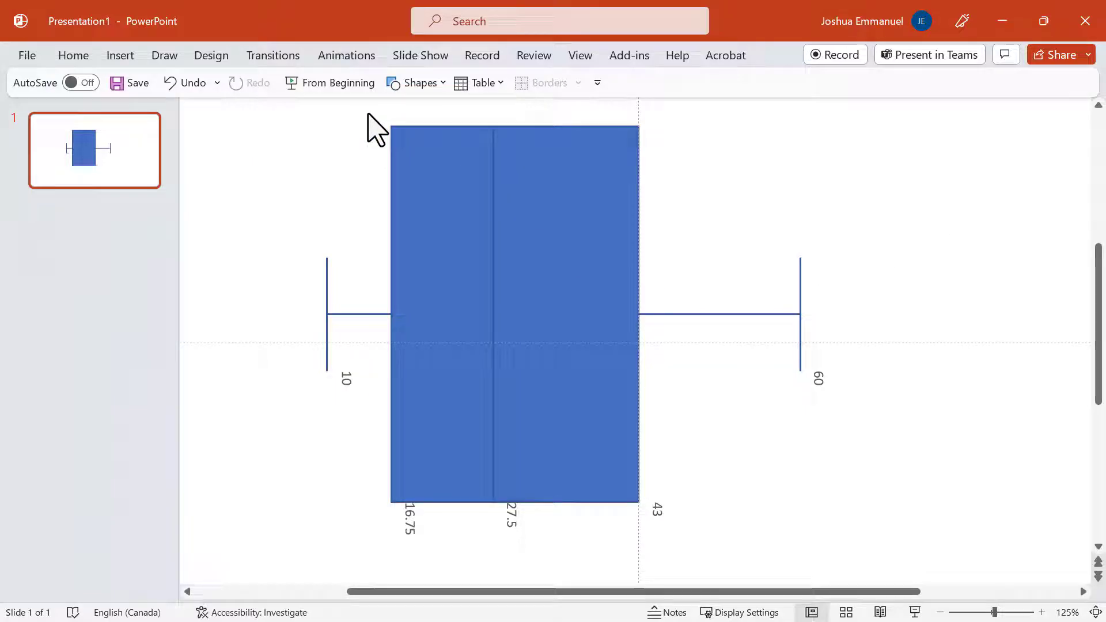
left_click_drag(361, 108, 703, 519)
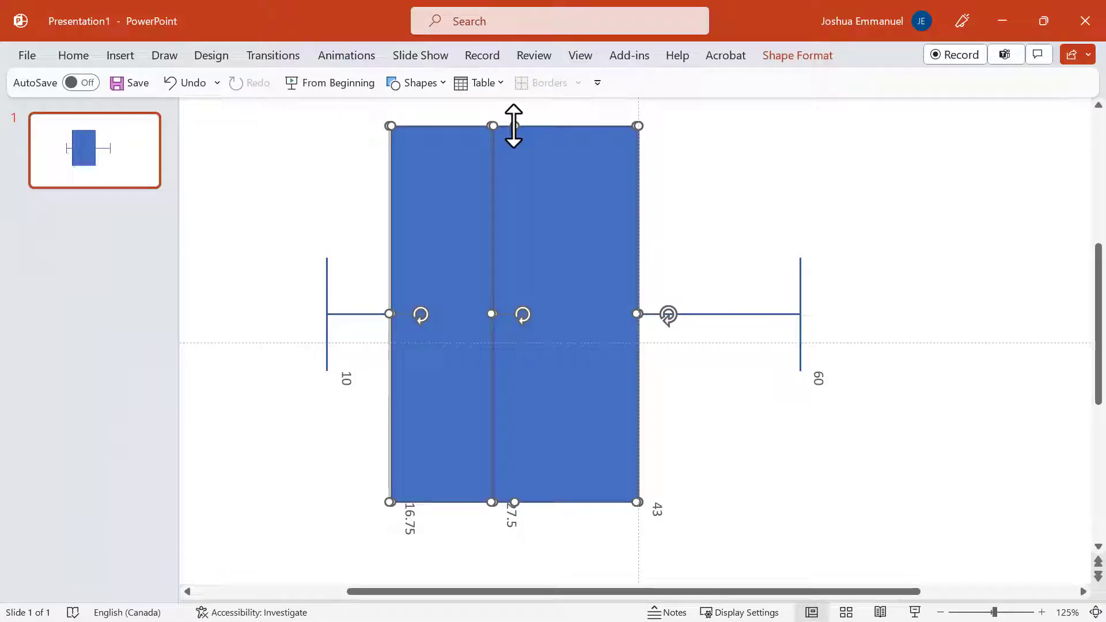
left_click_drag(513, 126, 524, 255)
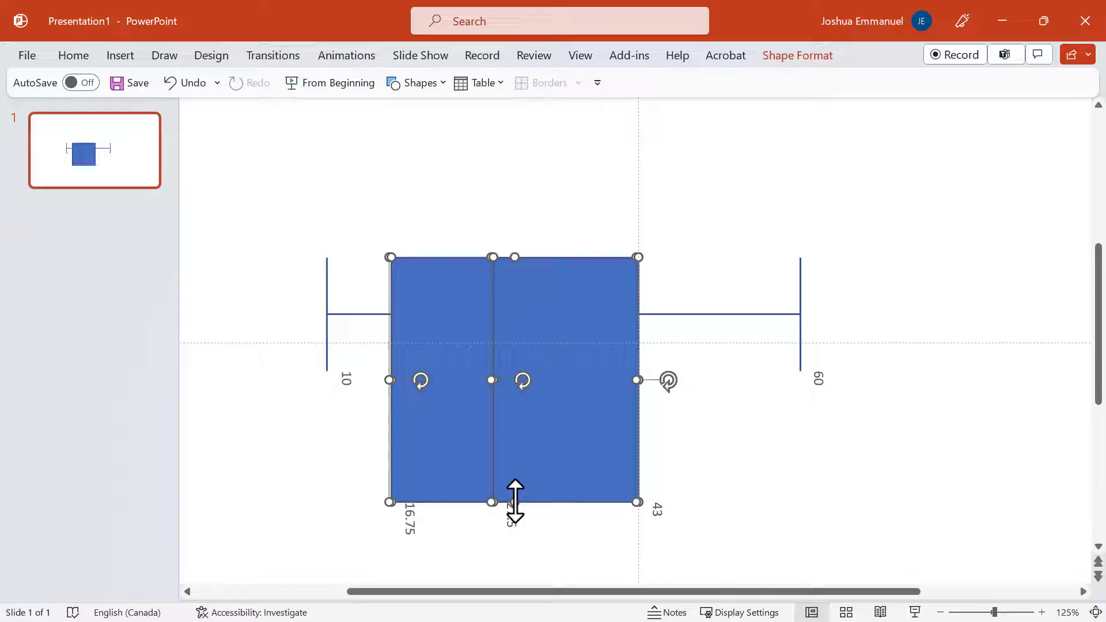
left_click_drag(514, 505, 517, 371)
Move the 16.75, 27.5 and 43 labels up just below the box.
left_click(726, 575)
left_click_drag(740, 569, 323, 453)
left_click_drag(632, 496, 616, 389)
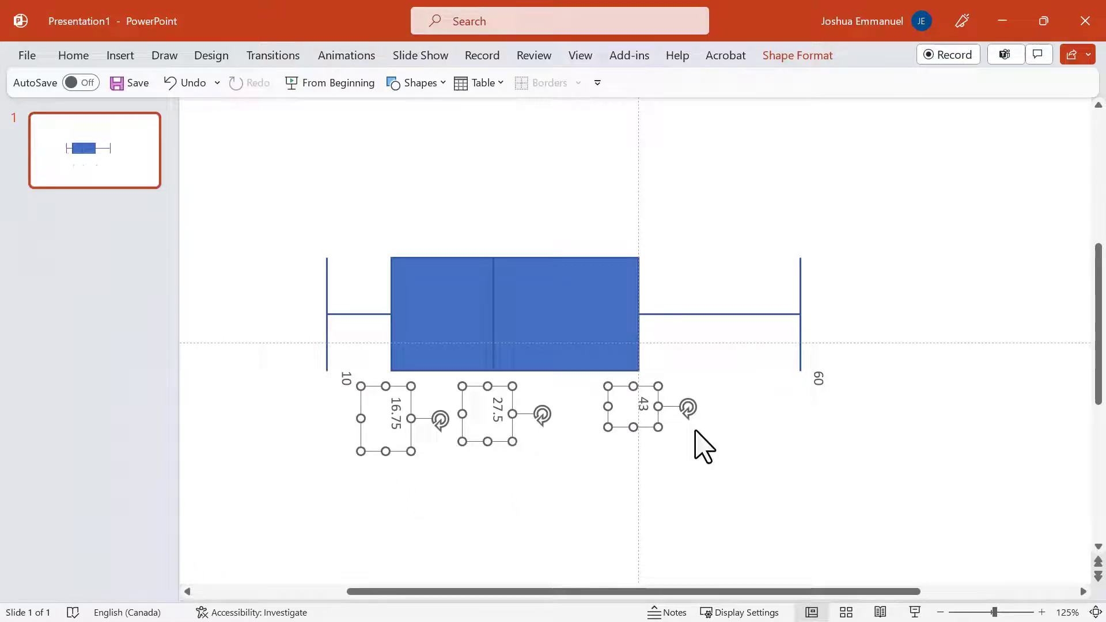
left_click(865, 438)
Enlarge all five value labels to 14 pt and rotate them Left 90° to read horizontally.
left_click_drag(905, 318, 170, 496)
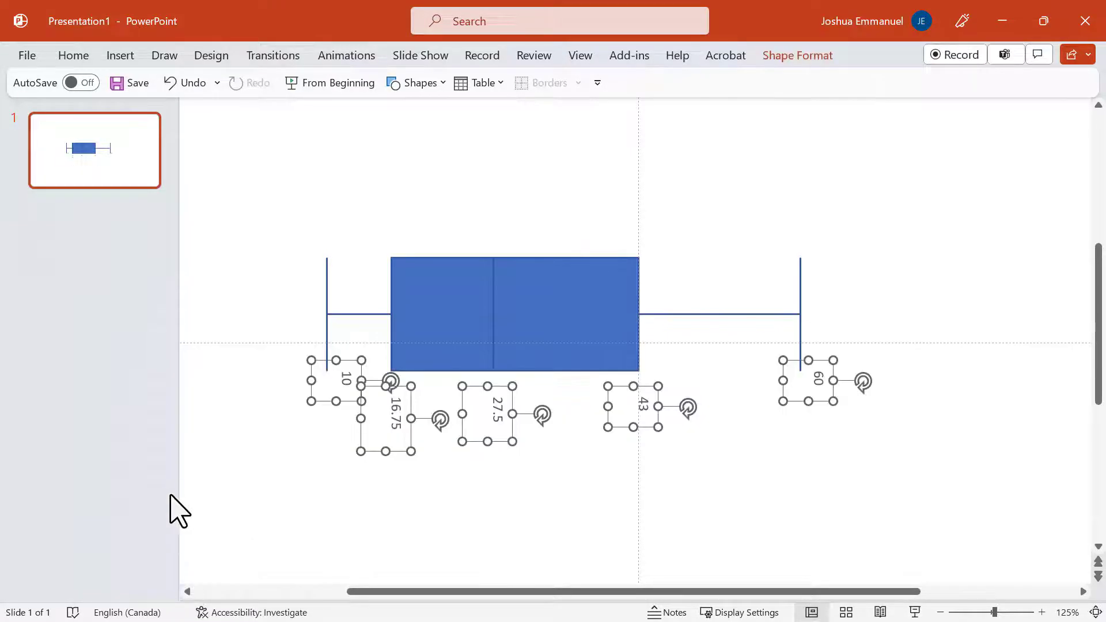
left_click(74, 55)
left_click(308, 126)
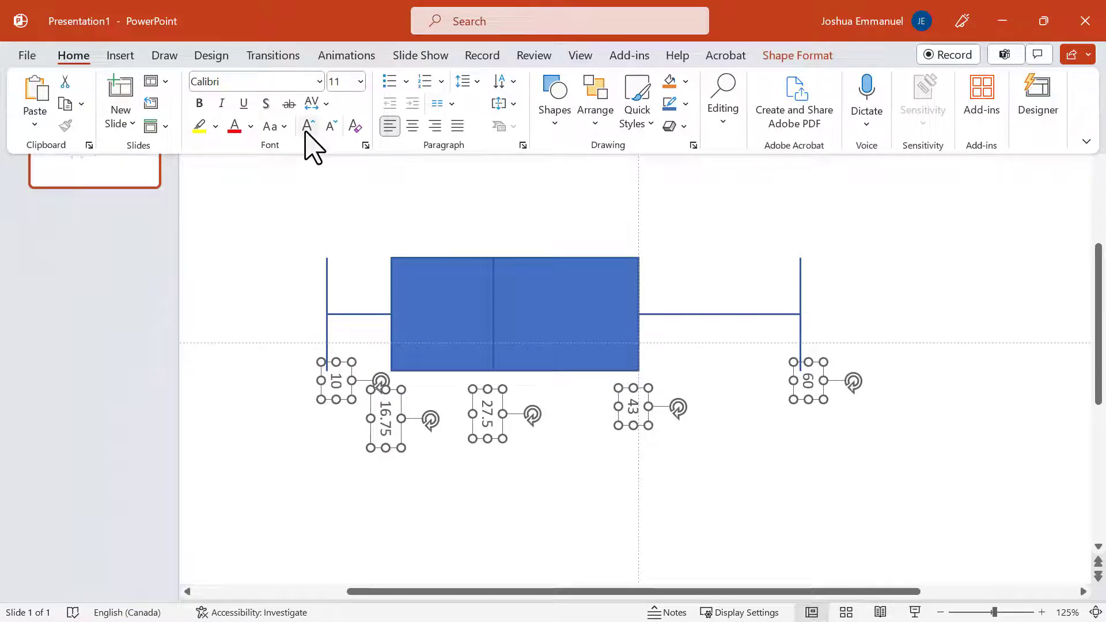
left_click(309, 126)
left_click(308, 126)
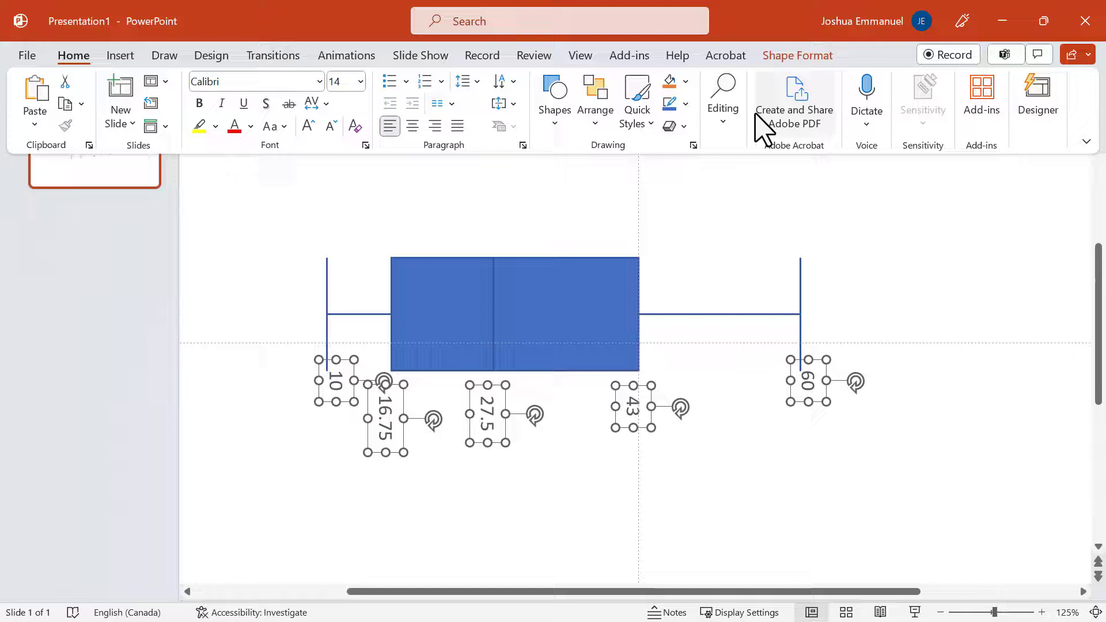
left_click(801, 56)
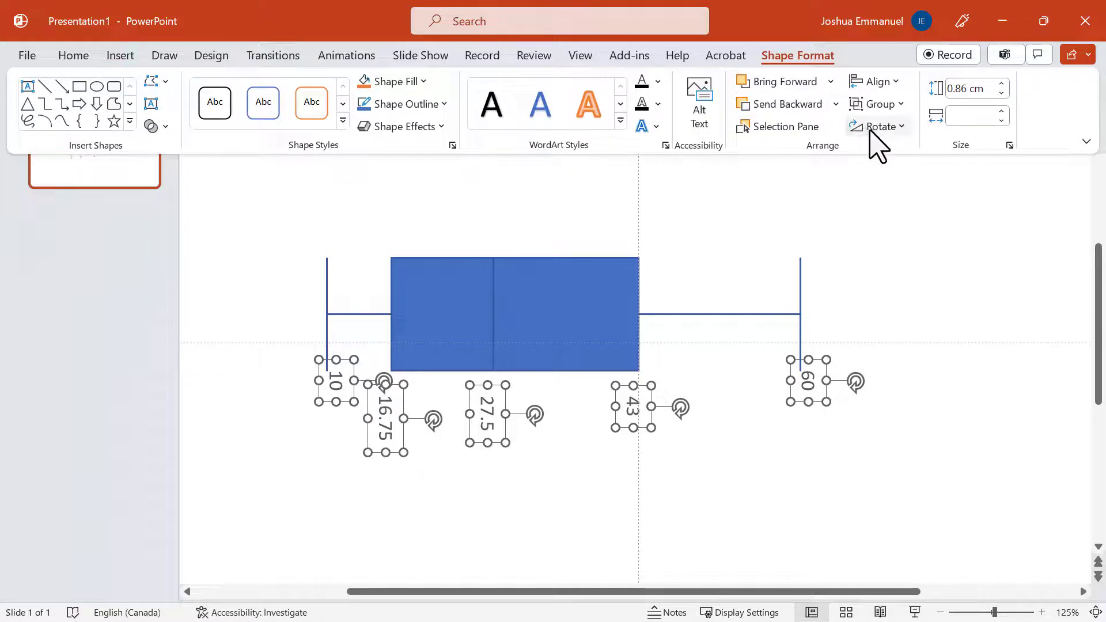
left_click(876, 127)
left_click(890, 173)
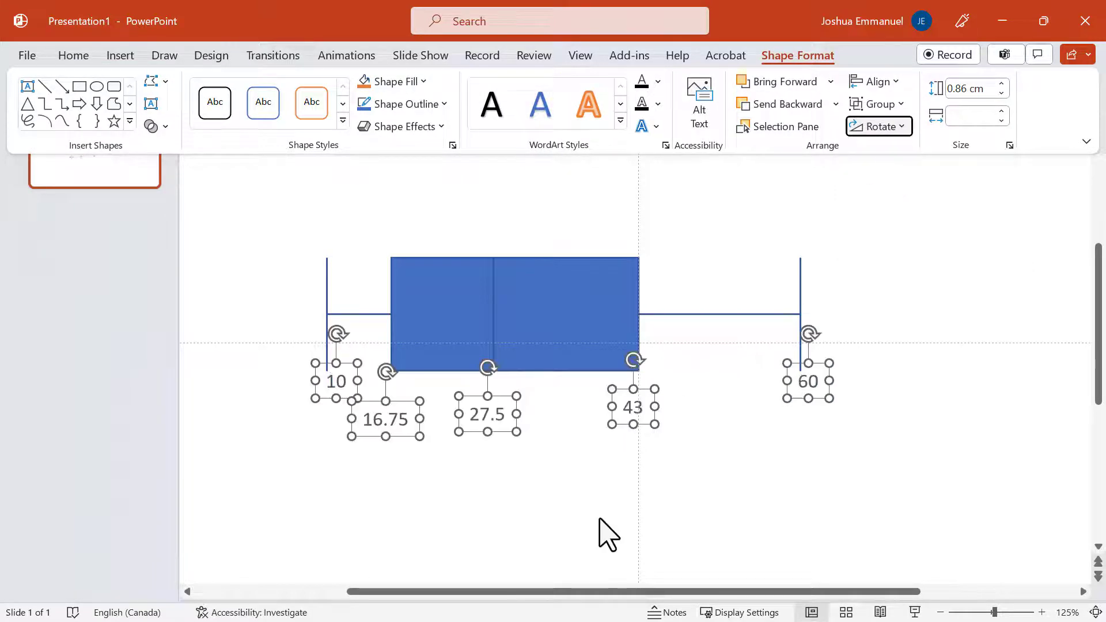
Position labels 10, 16.75, 27.5, 43 and 60 beneath the whiskers, box edges and median.
left_click(536, 487)
left_click_drag(337, 385, 338, 402)
left_click_drag(396, 432, 407, 407)
left_click_drag(495, 429, 504, 411)
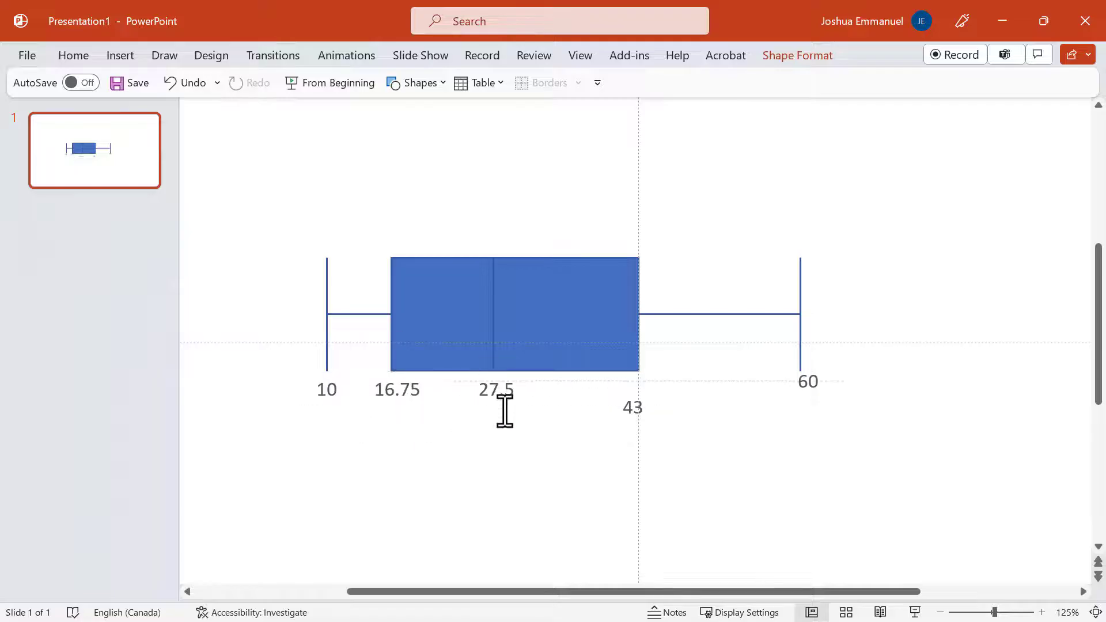
left_click_drag(642, 425, 644, 405)
left_click_drag(810, 395, 806, 396)
left_click(873, 499)
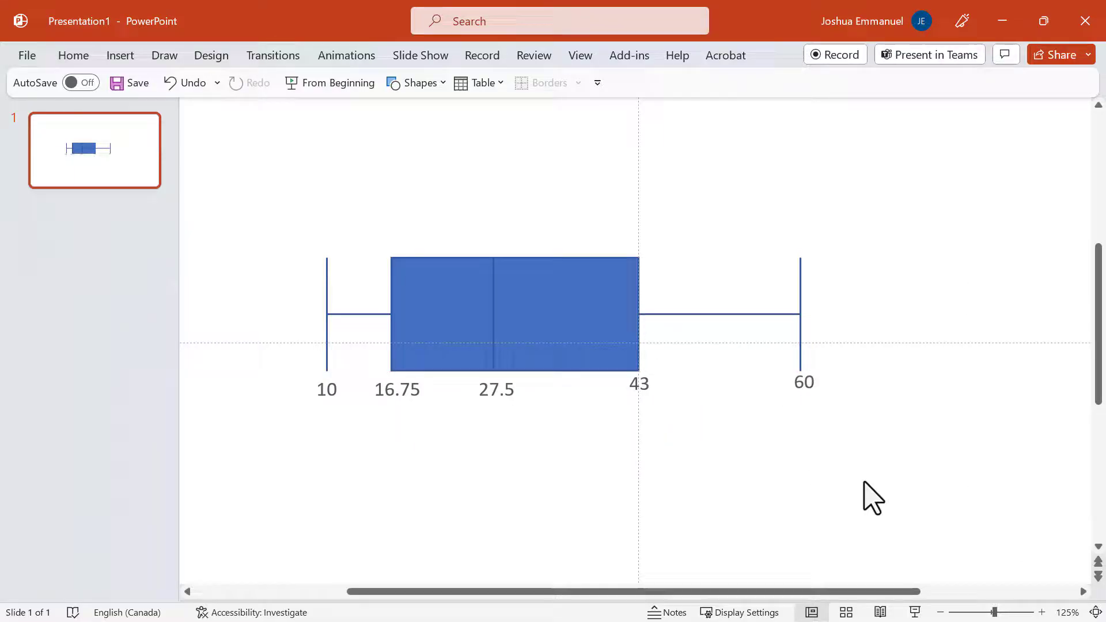
Align the five value labels along their bottoms in one row.
left_click_drag(857, 465, 228, 347)
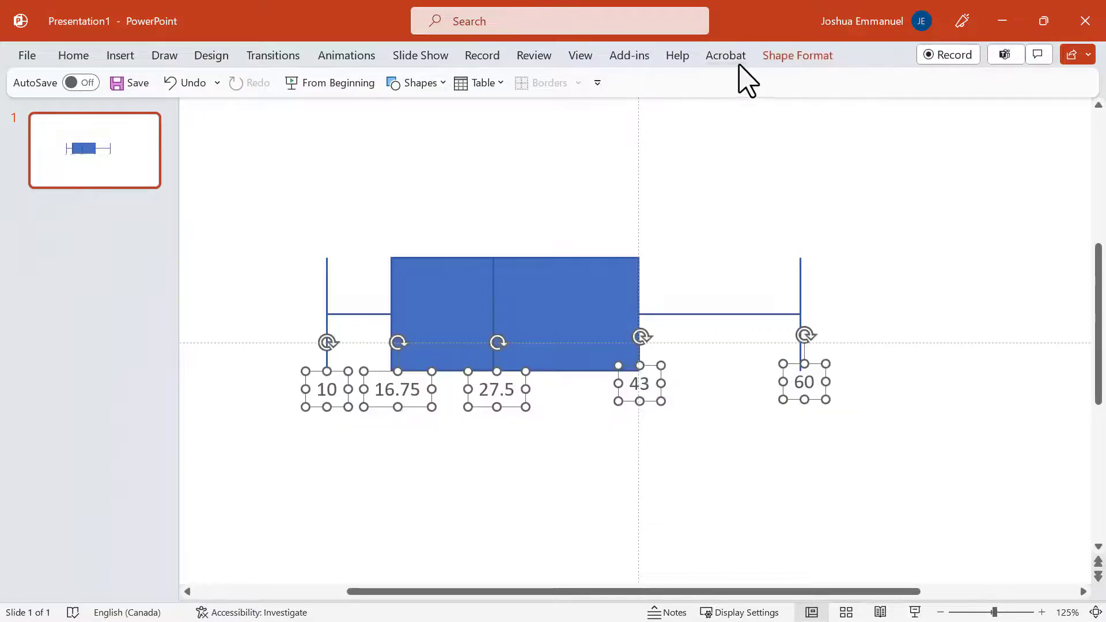
left_click(787, 58)
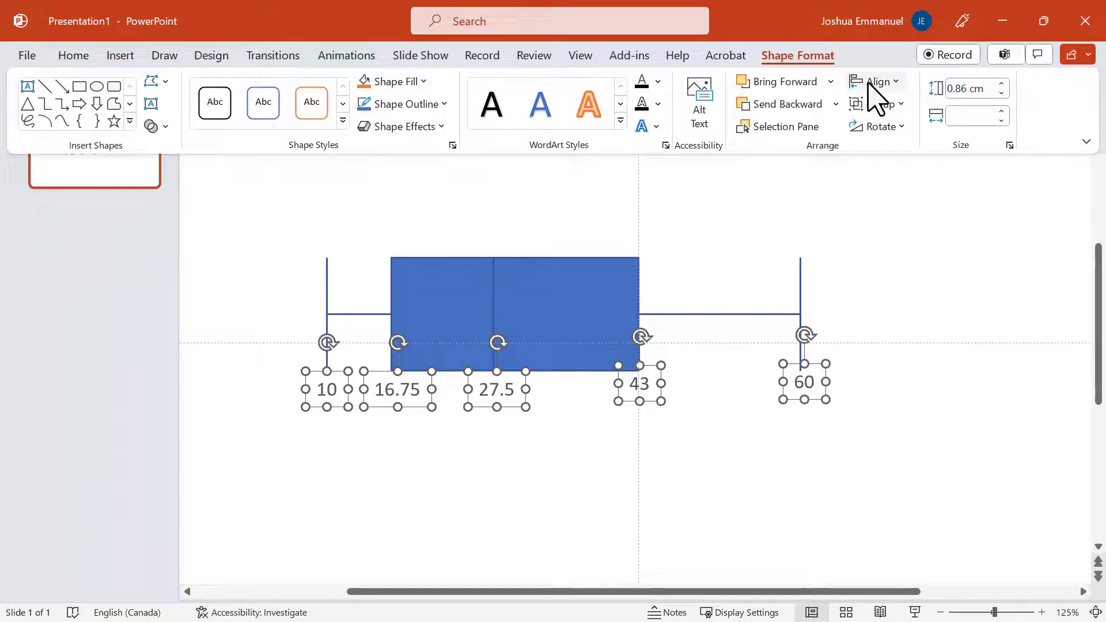
left_click(868, 85)
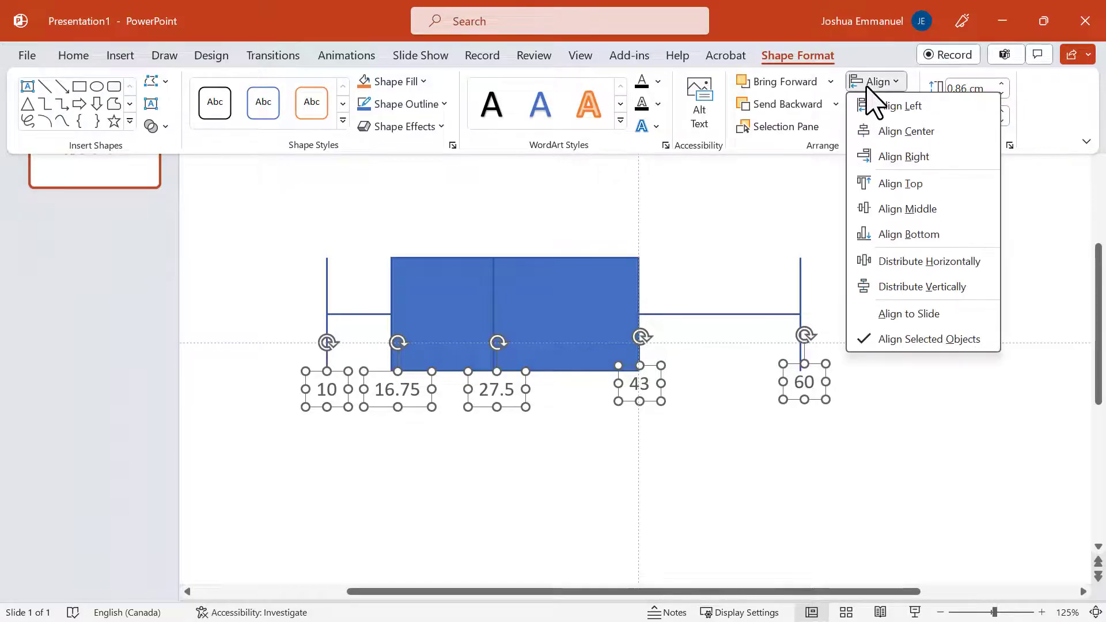
left_click(911, 238)
left_click(677, 297)
Give the box a light blue-gray fill.
right_click(573, 315)
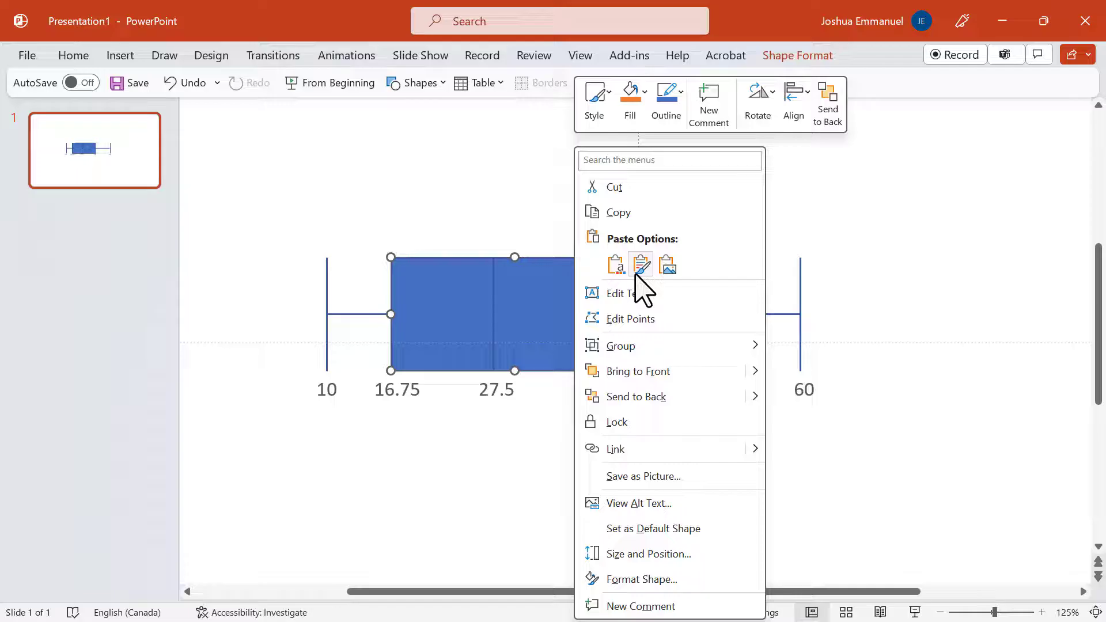
left_click(642, 93)
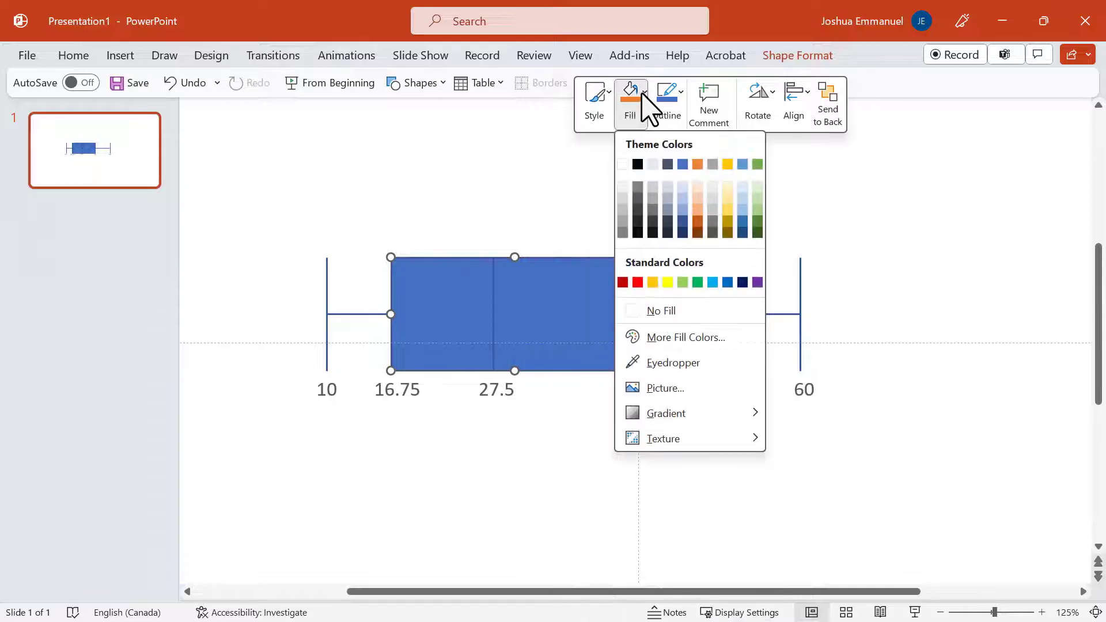
left_click(669, 188)
left_click(884, 167)
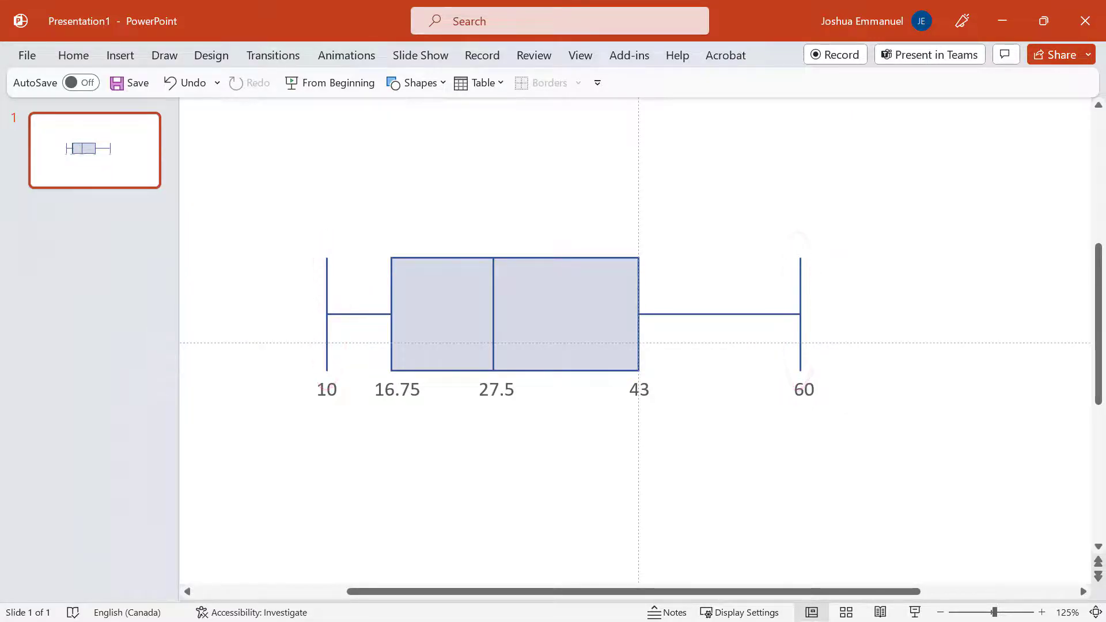
Shorten both whisker end caps to 1.7 cm and centre them on the whisker line.
left_click_drag(289, 193, 347, 385)
left_click_drag(912, 212, 736, 415)
left_click(785, 57)
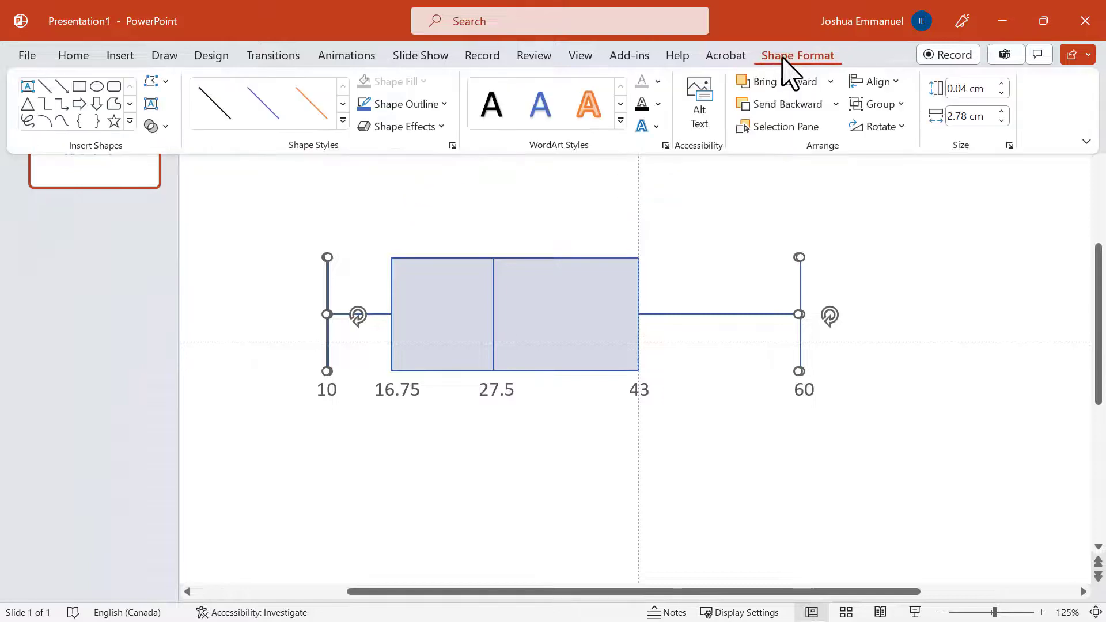
left_click(997, 121)
left_click(997, 121)
left_click(997, 121)
left_click(997, 121)
left_click(997, 121)
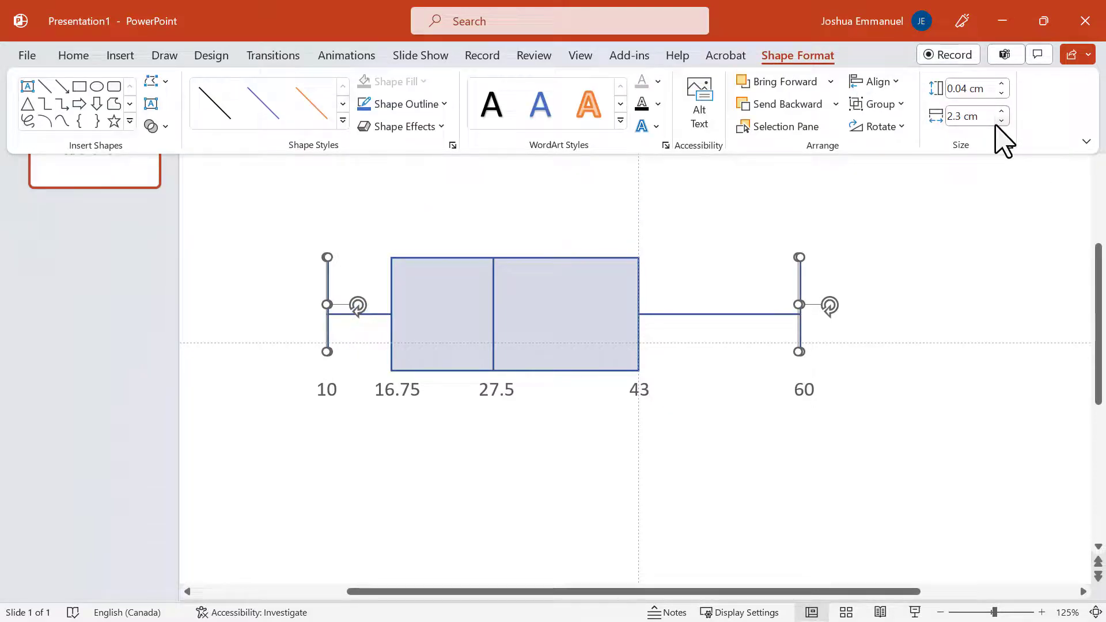
left_click(997, 121)
left_click(997, 121)
left_click(997, 121)
left_click(996, 121)
left_click(997, 121)
left_click(997, 121)
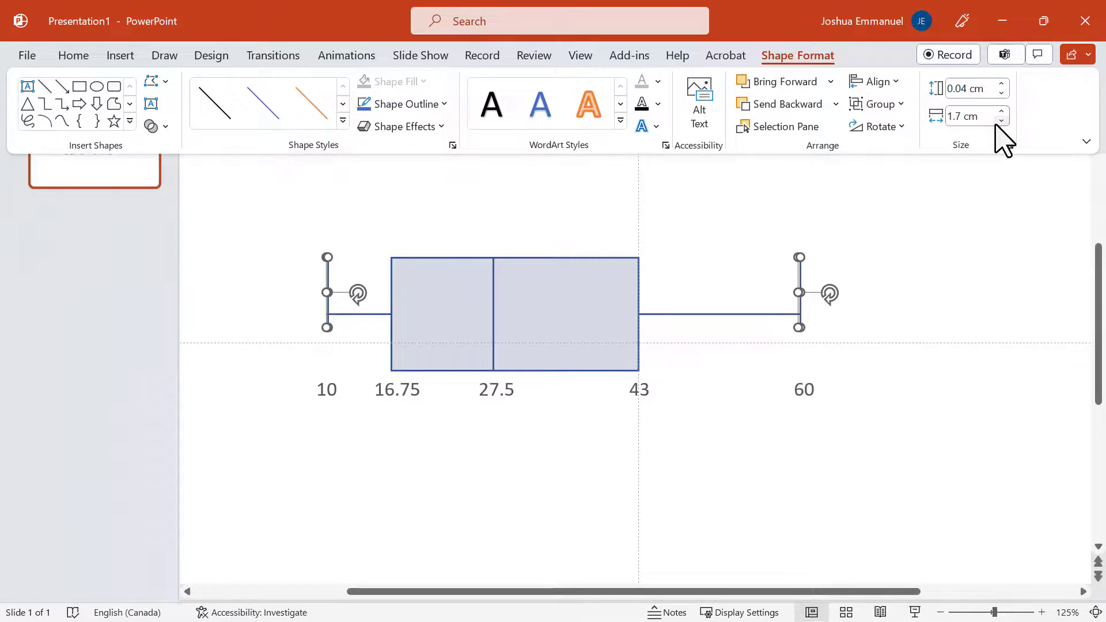
left_click(996, 121)
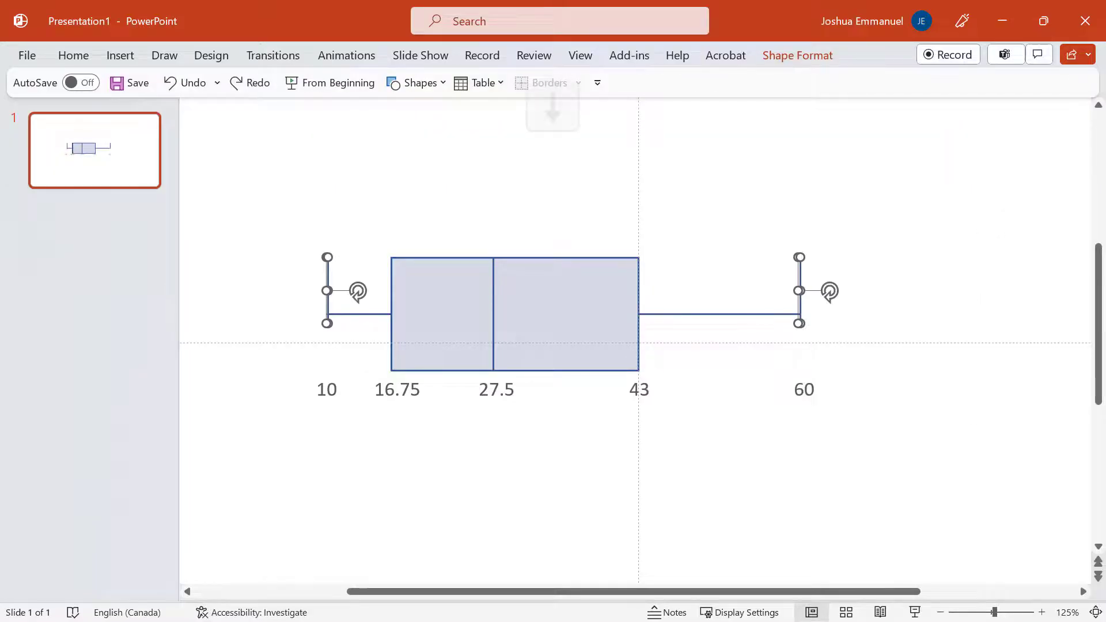
key("Down")
key("Down")
key("Down")
key("Down")
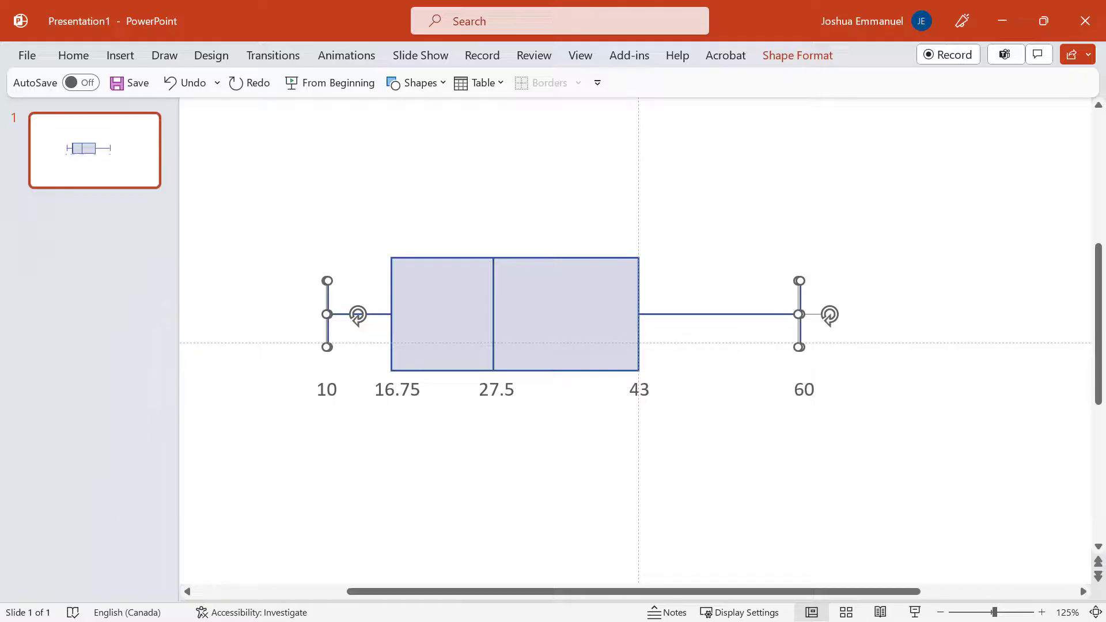
Group every box-plot shape and label into one object and copy it.
left_click(923, 474)
left_click_drag(928, 483, 201, 123)
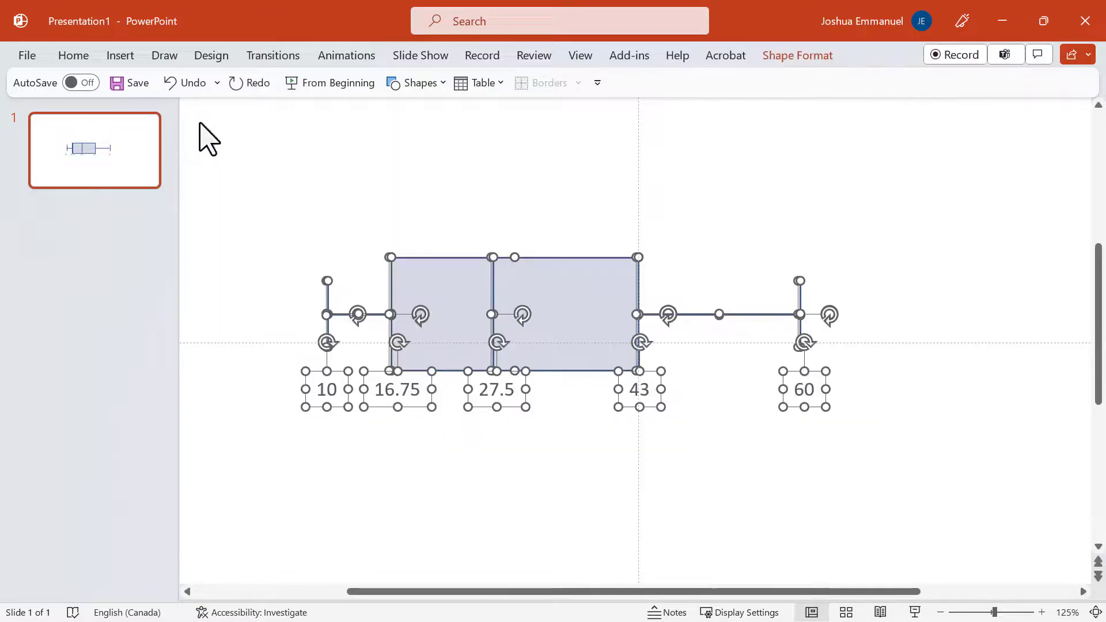
right_click(580, 287)
mouse_move(764, 370)
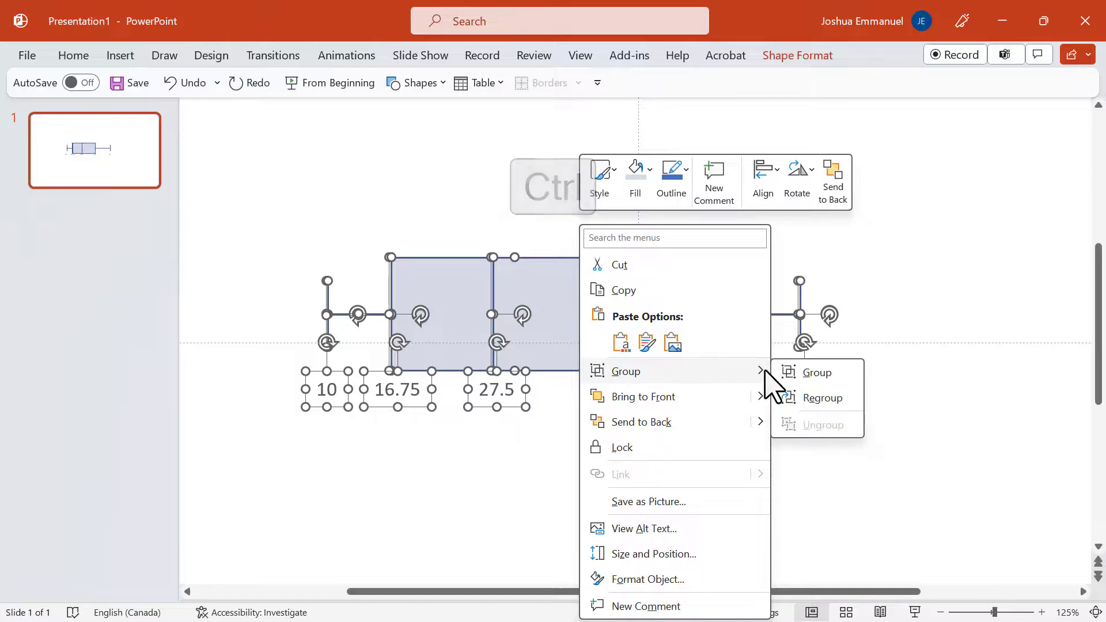
left_click(820, 373)
key("ctrl+c")
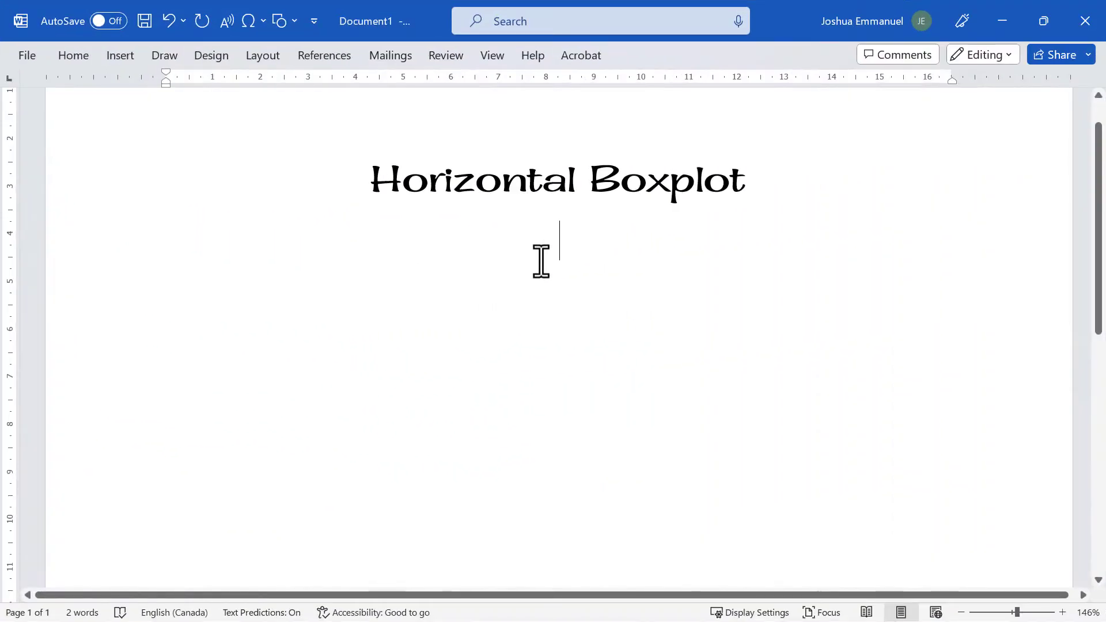
Paste the box plot as a picture beneath the 'Horizontal Boxplot' heading.
right_click(557, 242)
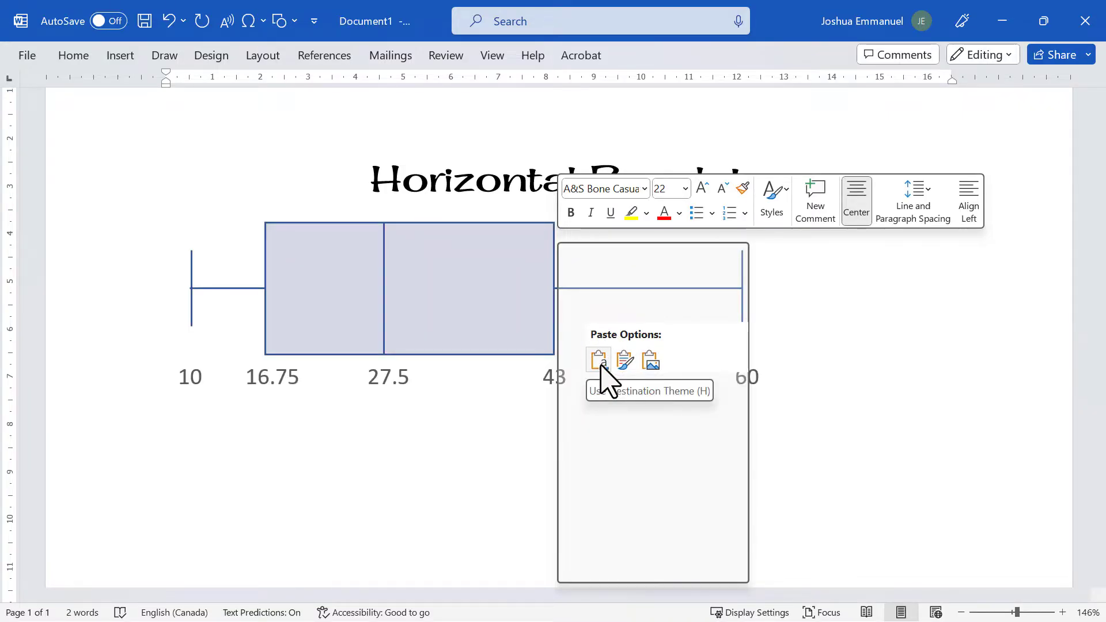
left_click(653, 362)
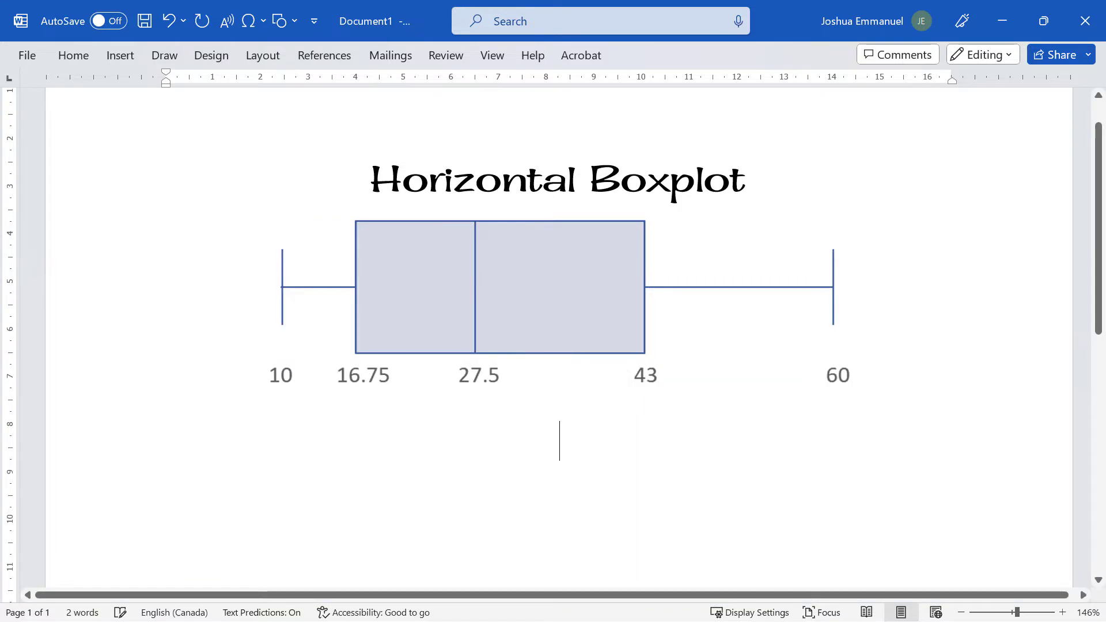